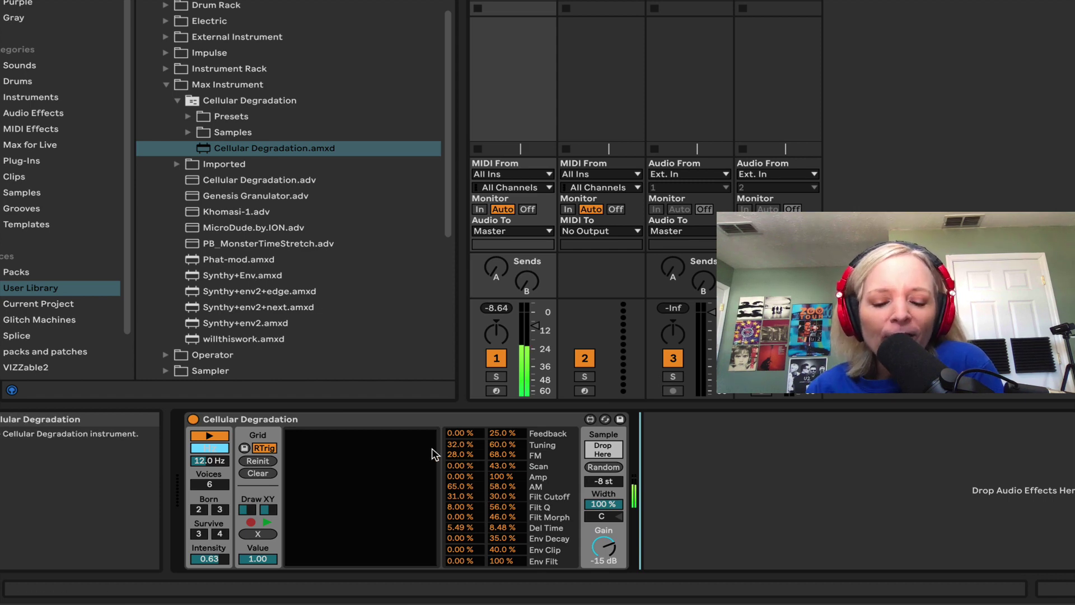
Activate cells in the Cellular Degradation grid twice, clearing the grid after each run.
click(344, 492)
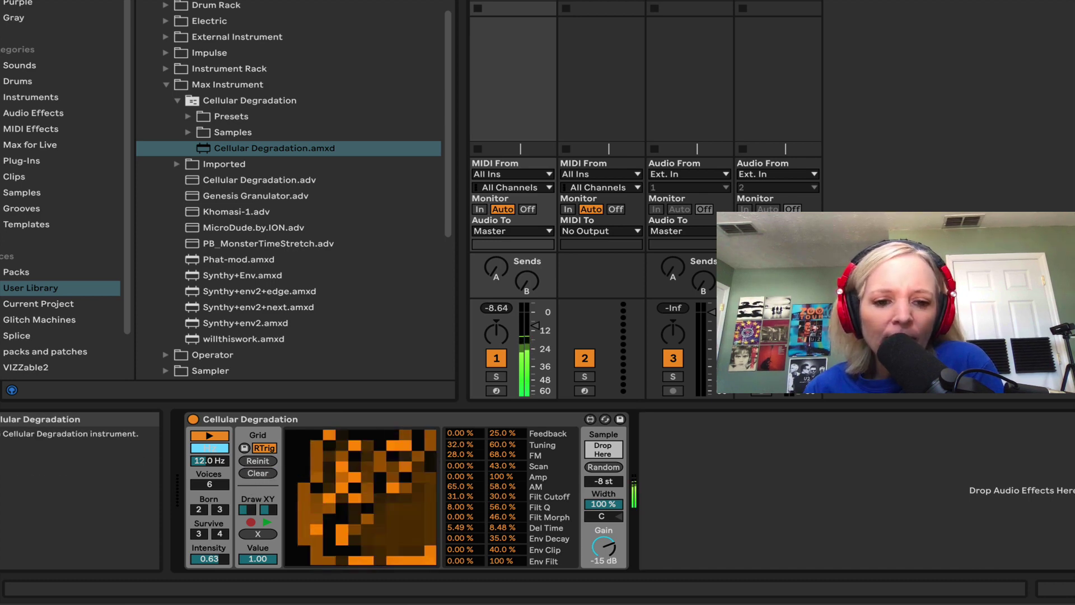
click(261, 474)
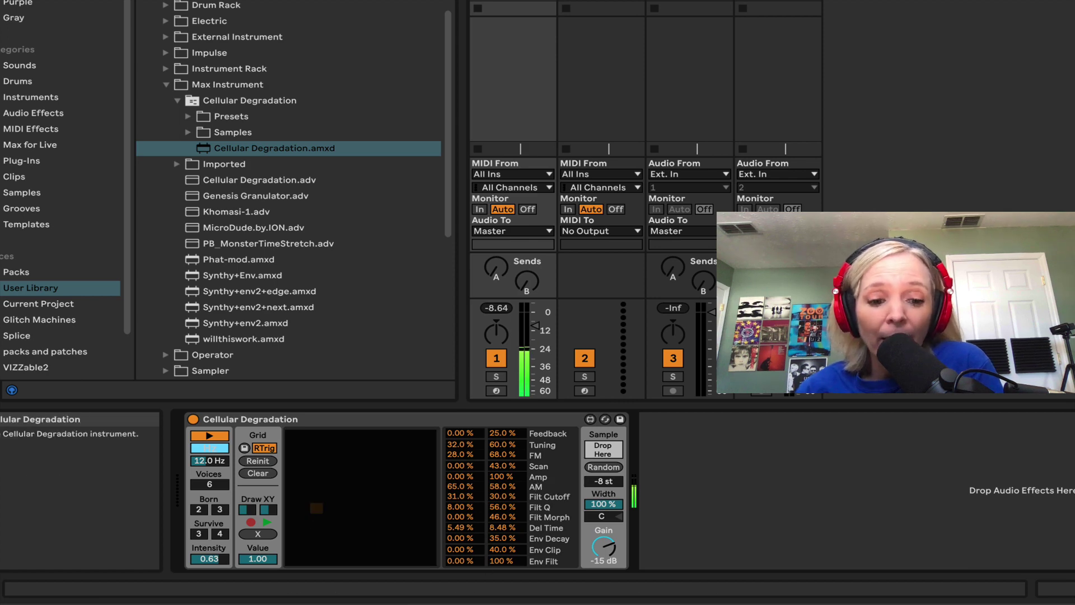
click(317, 508)
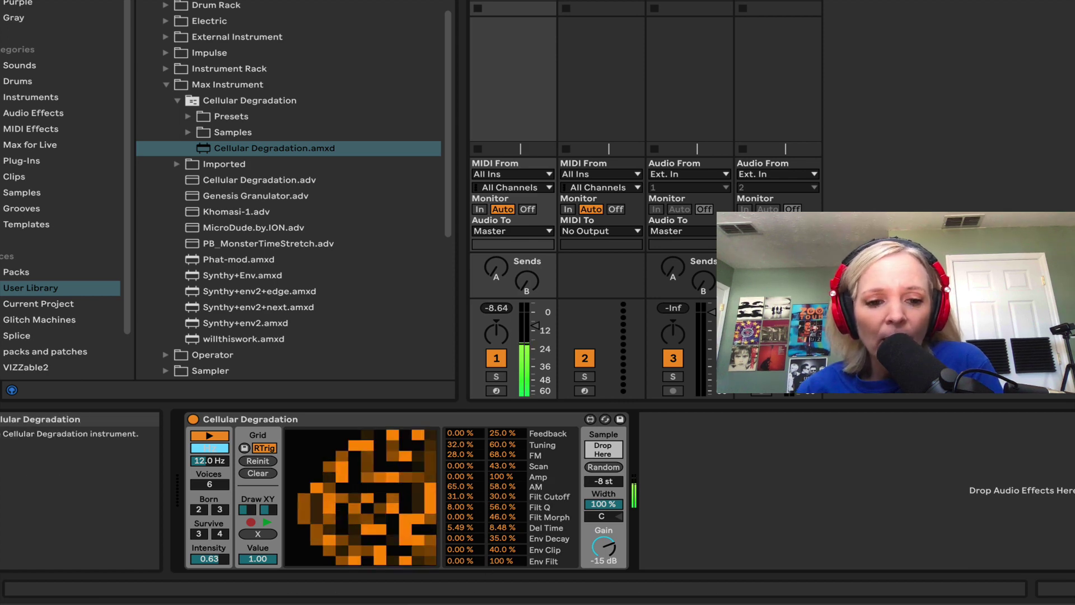
click(273, 475)
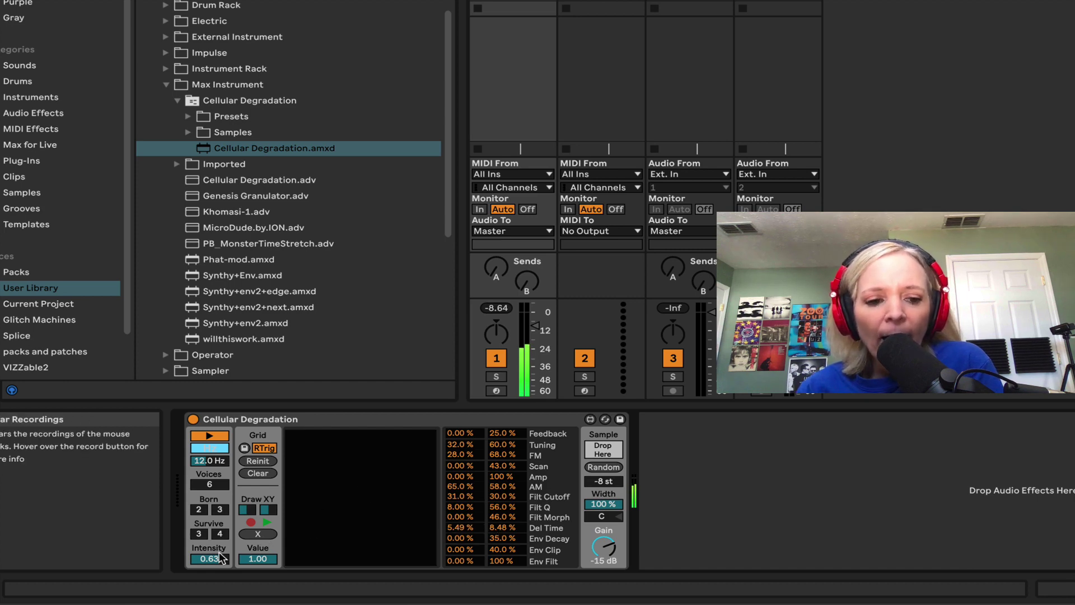
Raise the Cellular Degradation Intensity to 0.91 and clear the grid.
drag(209, 558, 227, 557)
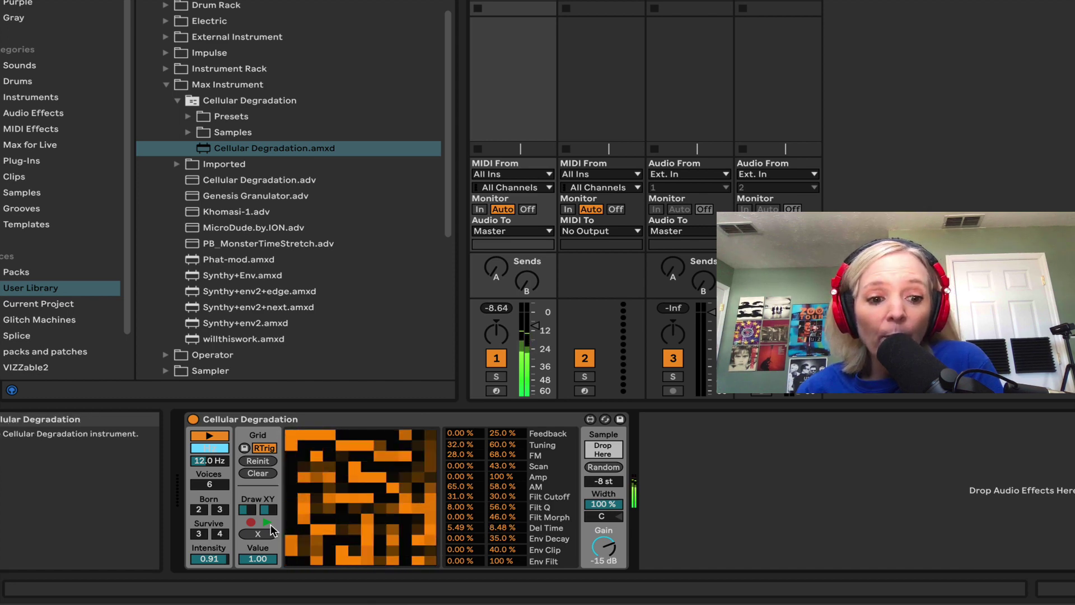
click(266, 473)
Try lower Del Time modulation ranges in Cellular Degradation, ending at 5.33 %.
drag(502, 528, 503, 534)
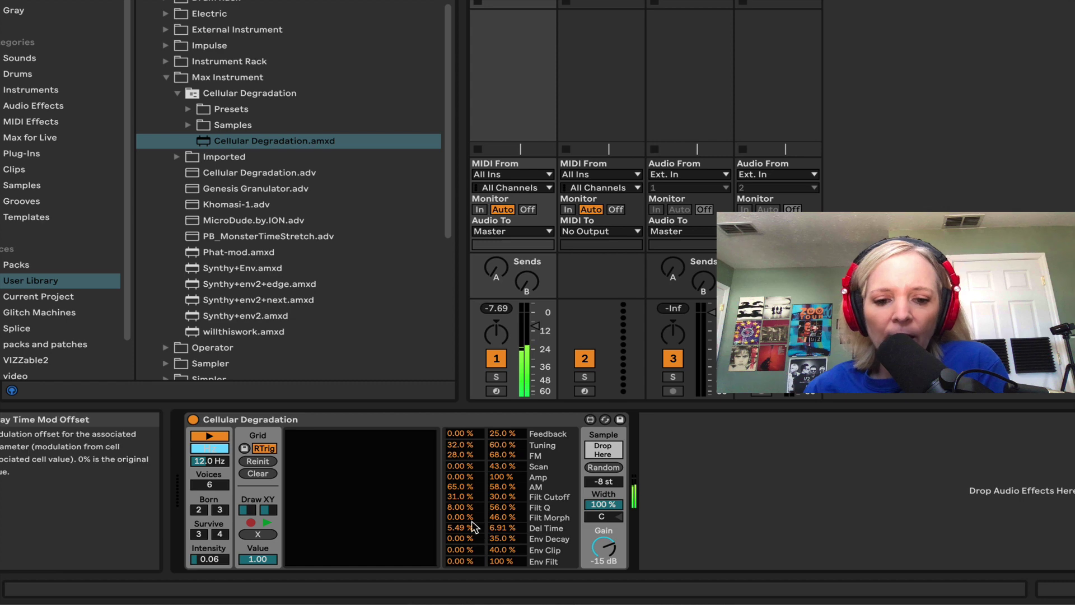
click(500, 531)
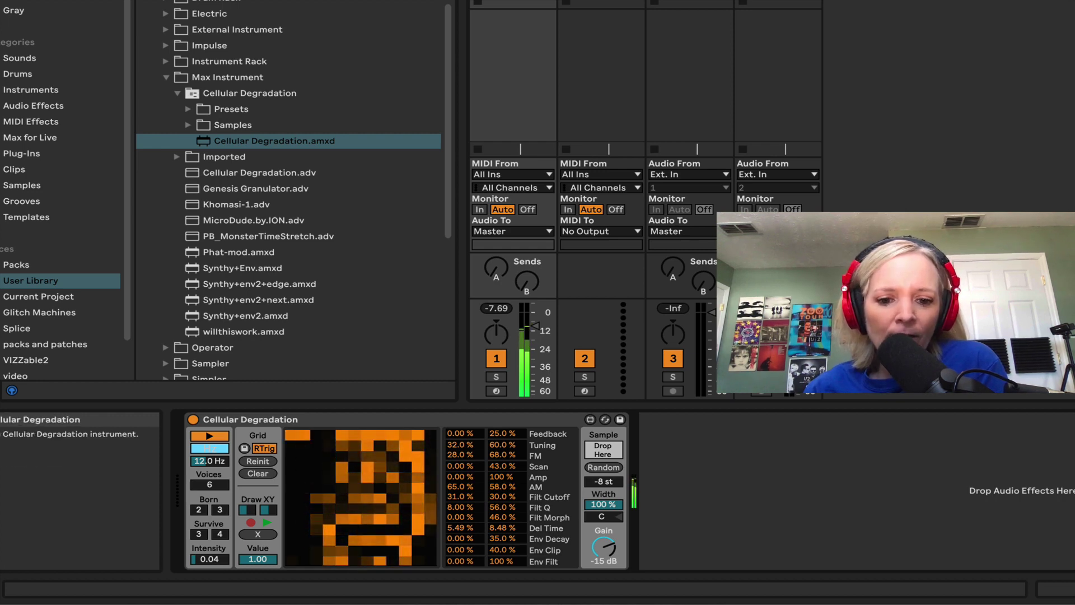
drag(502, 527, 502, 539)
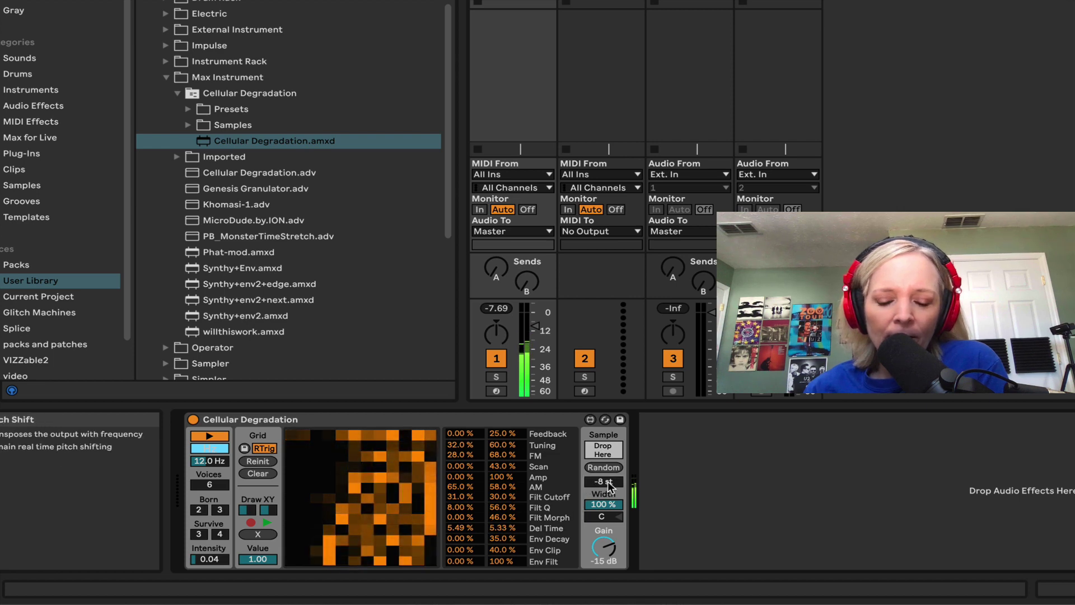
Set the sample pitch shift to -15 st, then activate cells in the grid and clear it.
drag(608, 485, 609, 504)
click(317, 497)
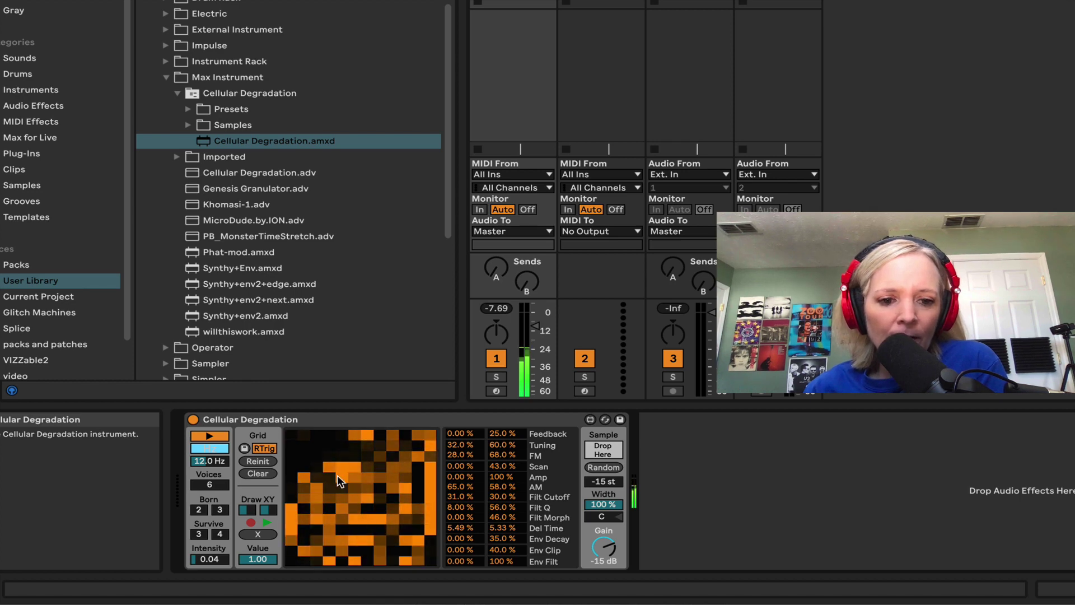
click(259, 473)
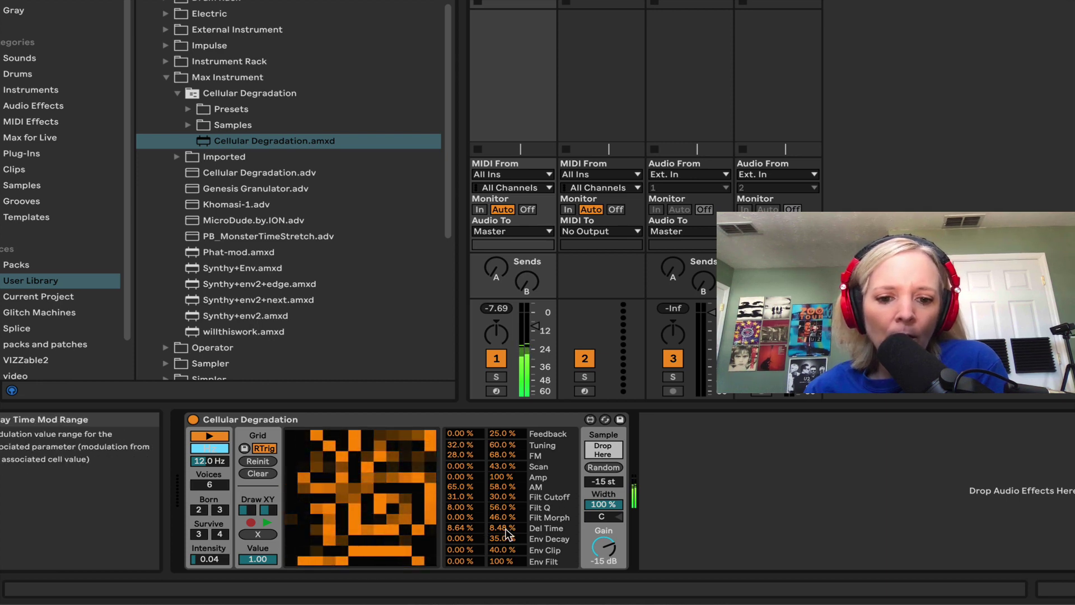
Raise the Del Time modulation offset to 19.7 % and its range to 19.5 %, activating cells in the grid.
drag(501, 528, 502, 493)
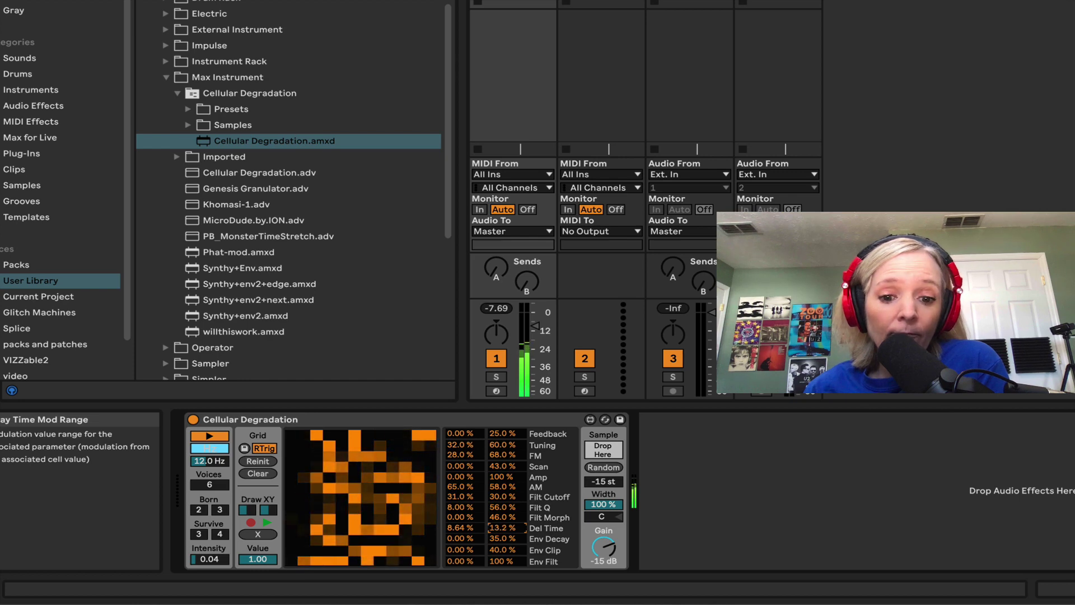
drag(464, 529, 464, 490)
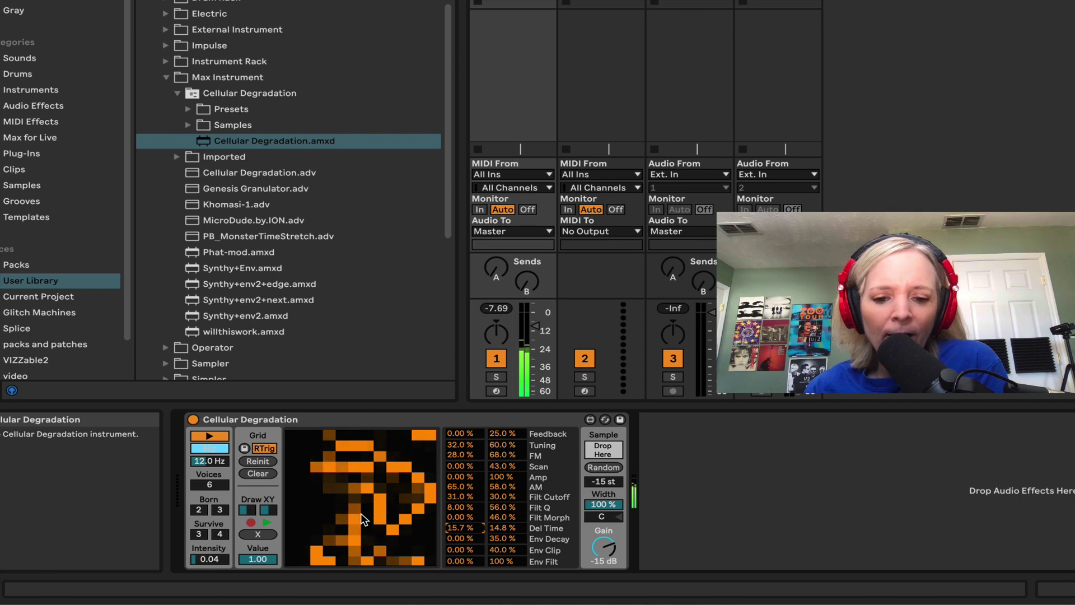
click(345, 515)
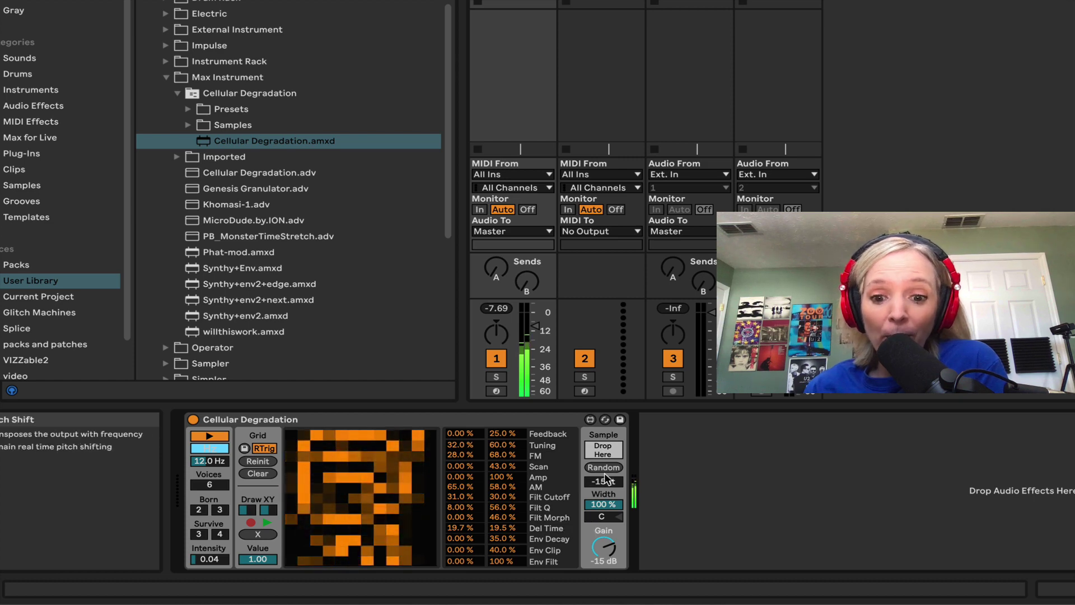
click(500, 529)
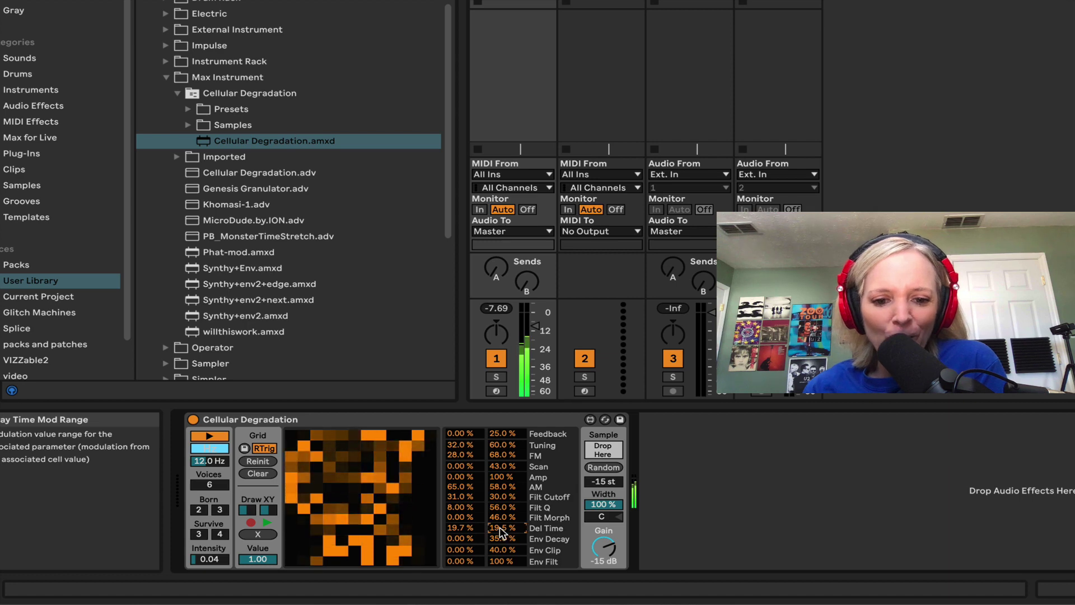
Set the Feedback modulation offset to 7.87 % and activate cells in the grid.
click(460, 433)
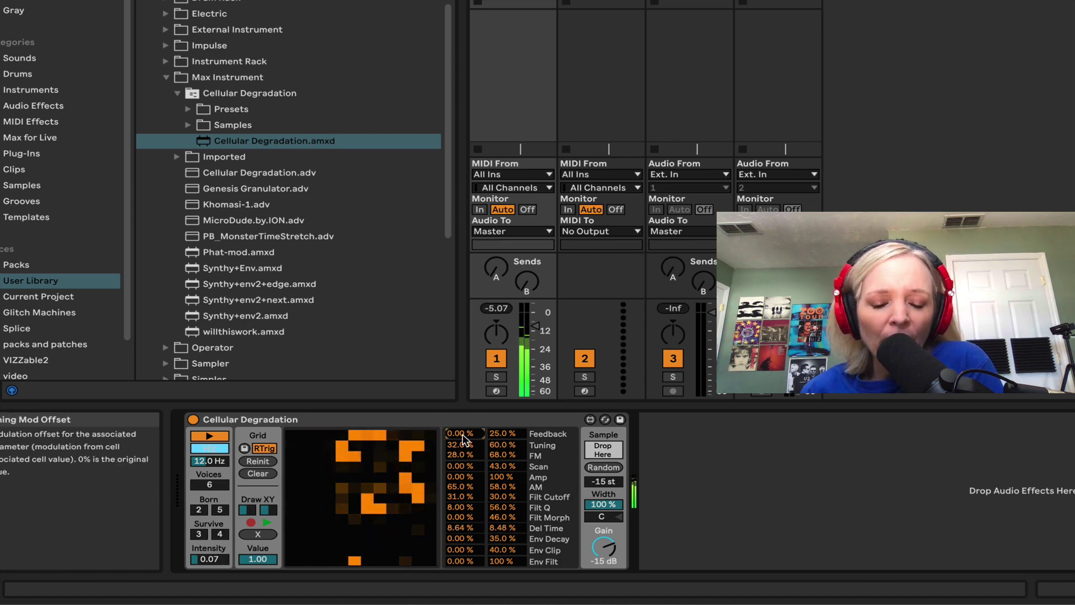
click(383, 474)
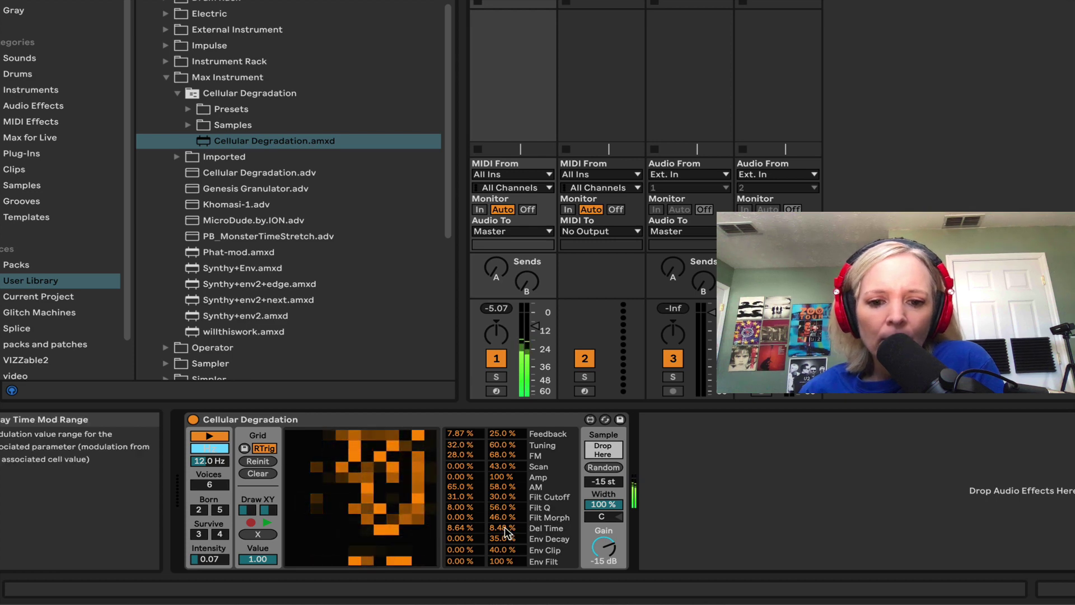
Set the Del Time modulation range to 13.2 % and clear the grid.
drag(502, 528, 502, 520)
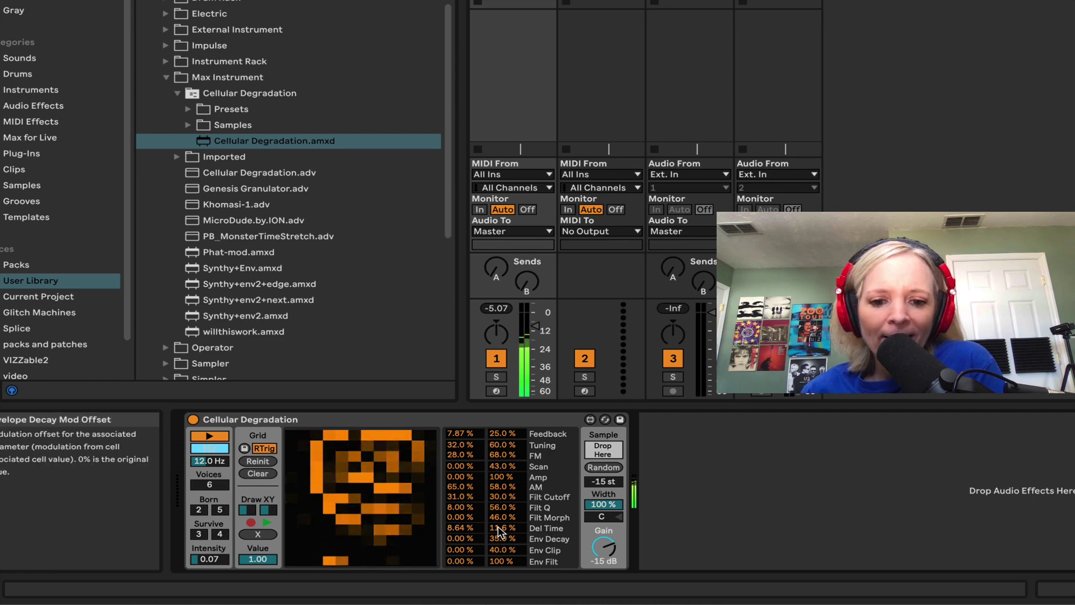
mouse_move(500, 528)
mouse_down()
mouse_move(500, 543)
mouse_move(500, 528)
mouse_up()
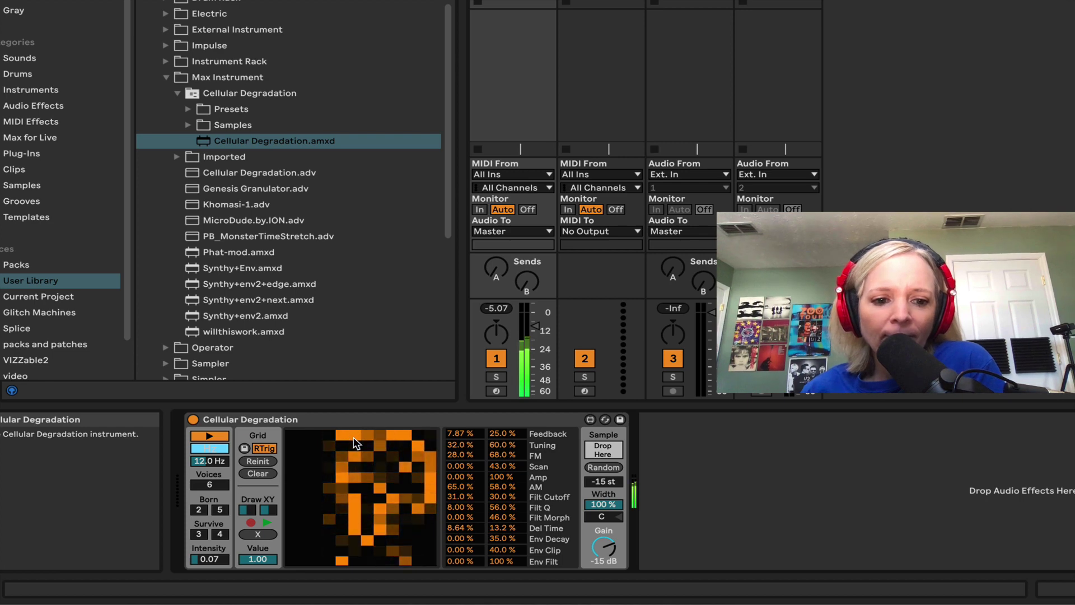
click(271, 475)
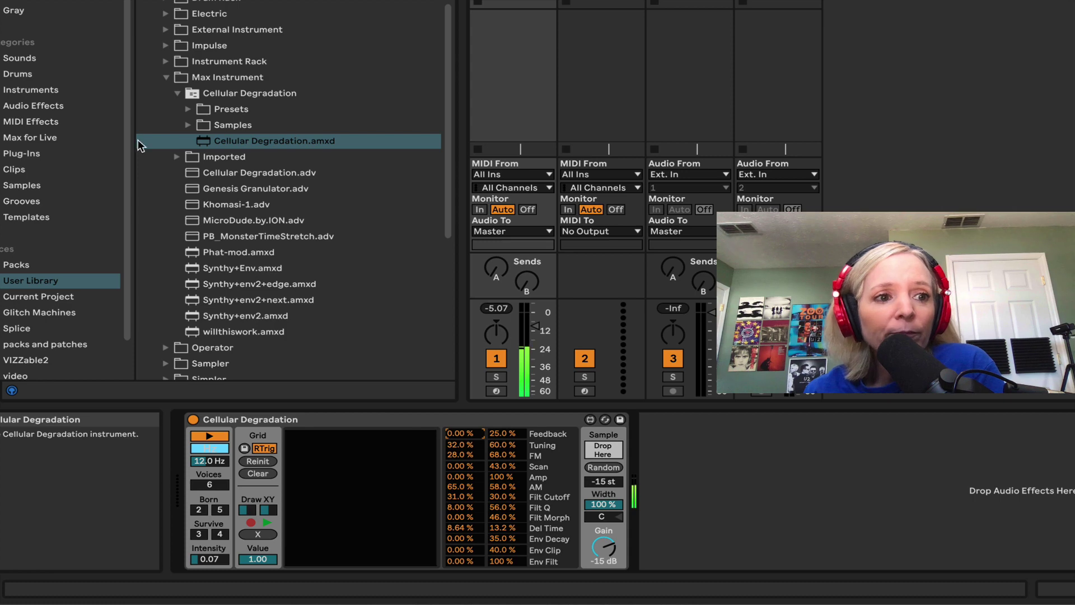
Add the LFO modulator from the Audio Effects to the device chain after Cellular Degradation.
click(55, 105)
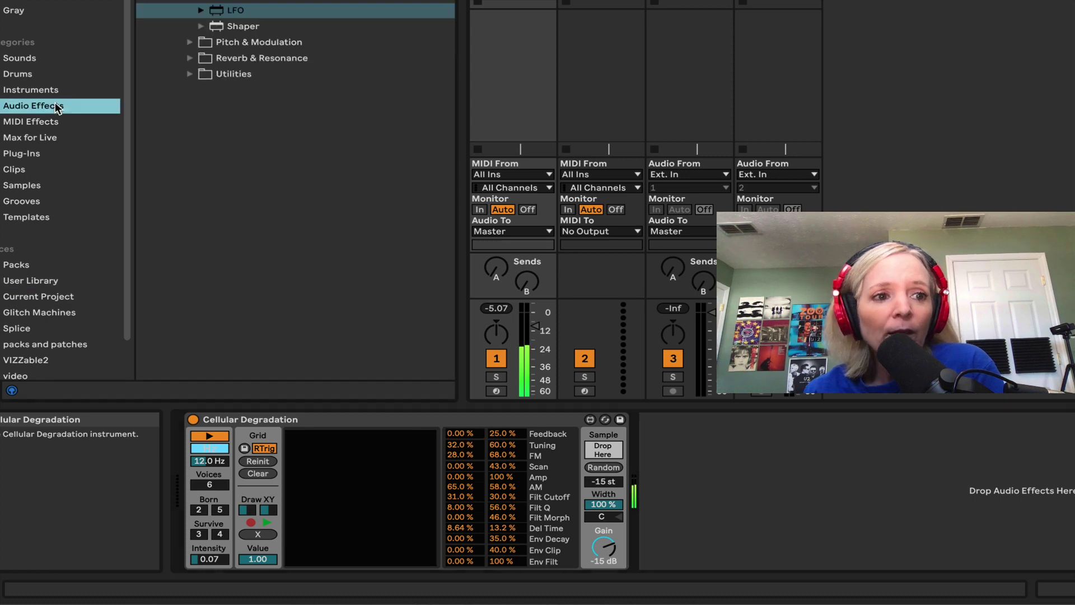
click(188, 39)
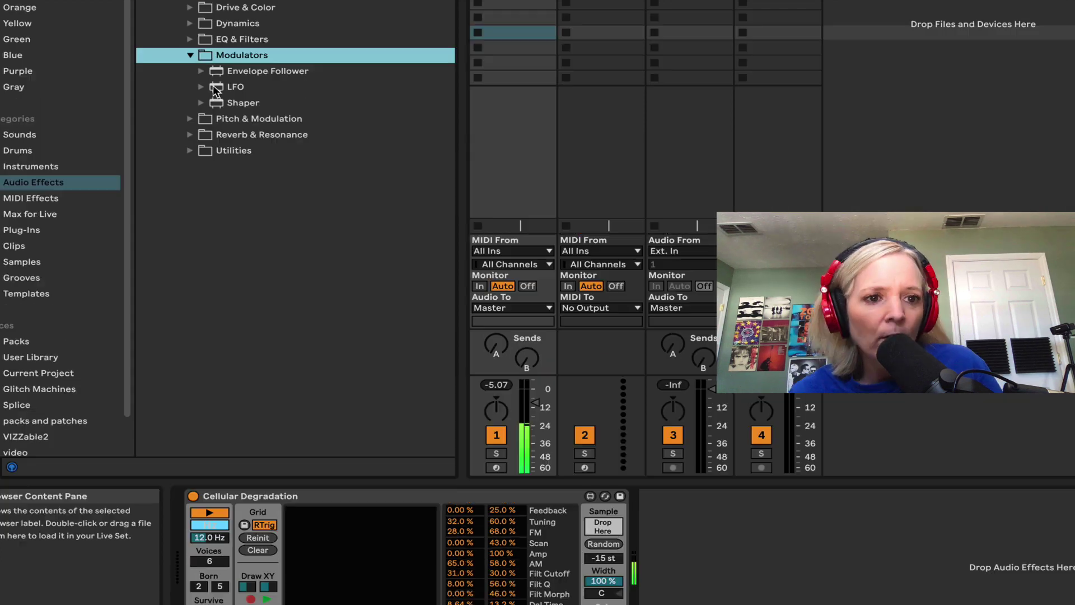
drag(235, 87, 677, 523)
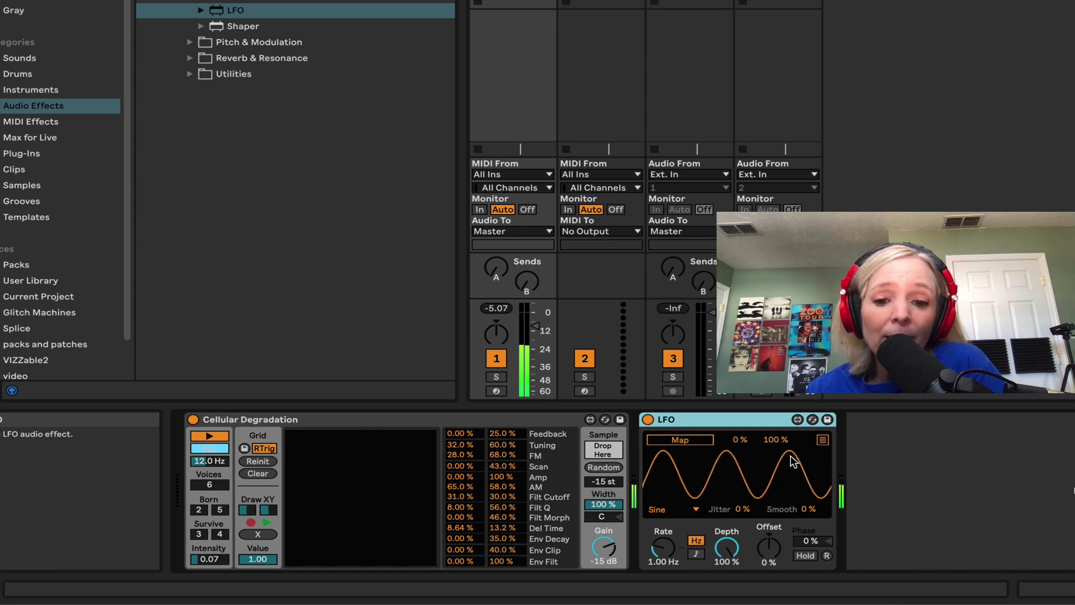
Show the LFO's multimap list and map its first slot to the FM modulation range of Cellular Degradation.
click(862, 427)
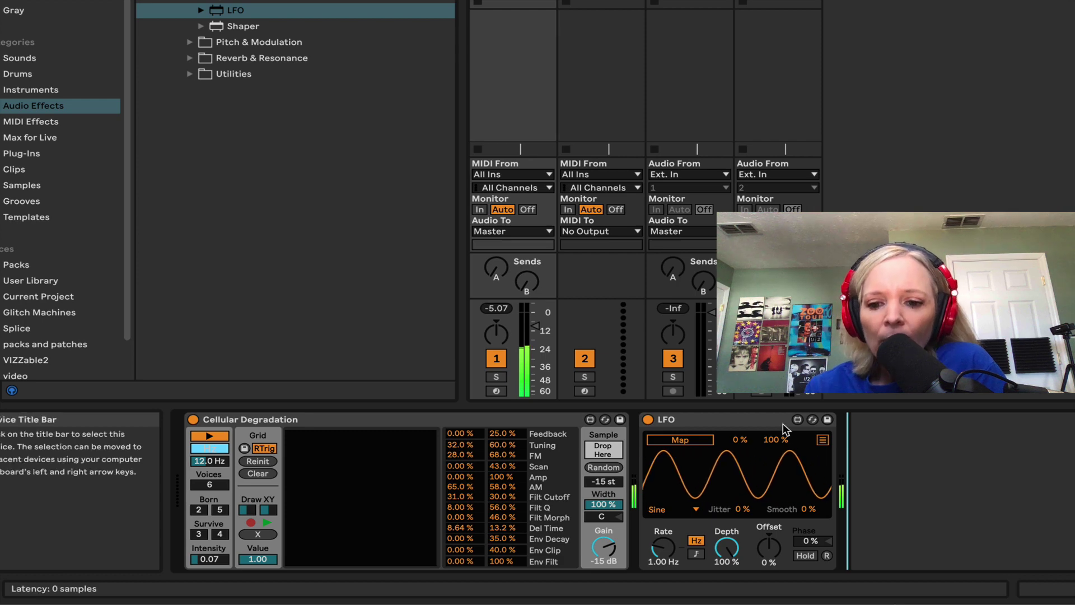
click(822, 439)
click(821, 439)
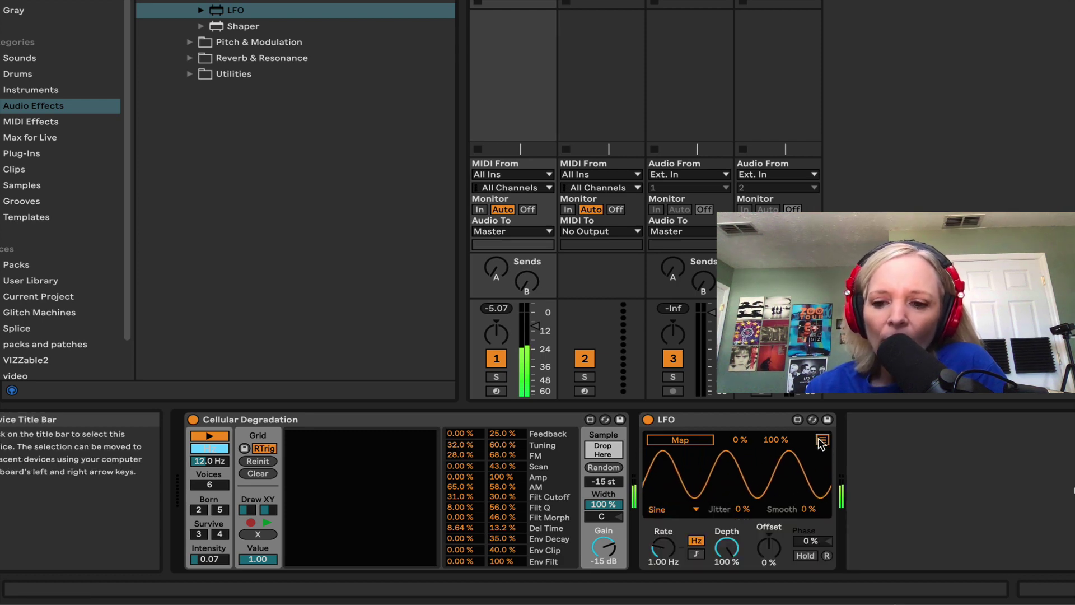
click(821, 440)
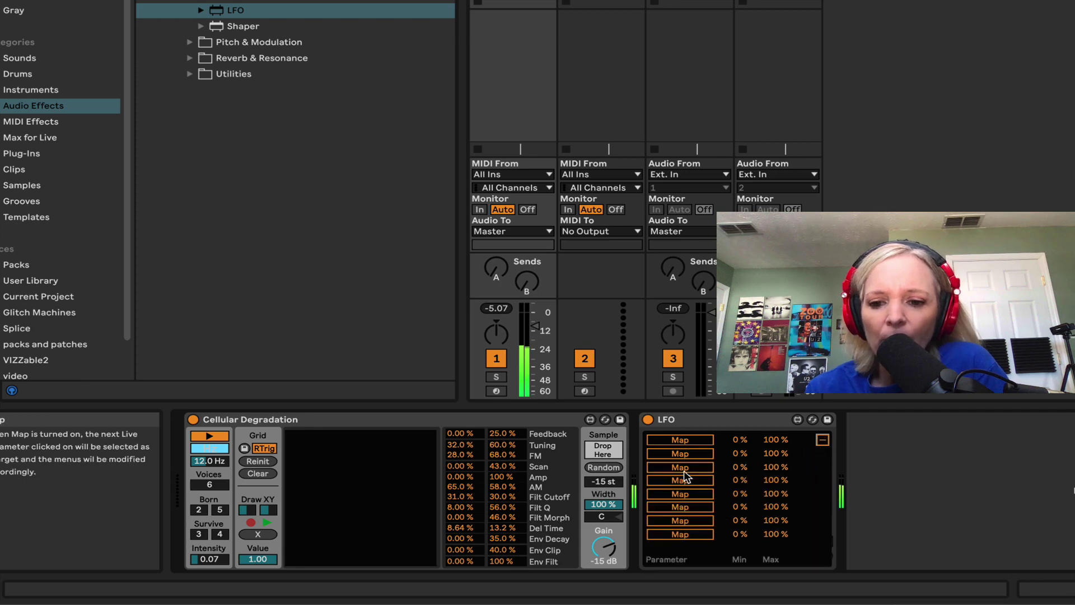
click(679, 439)
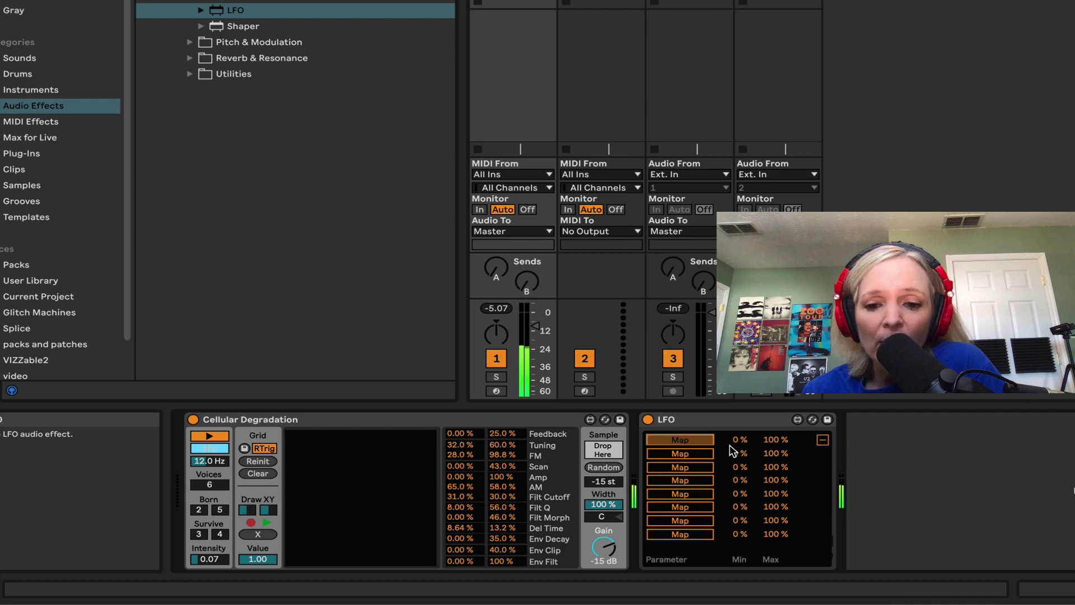
click(489, 455)
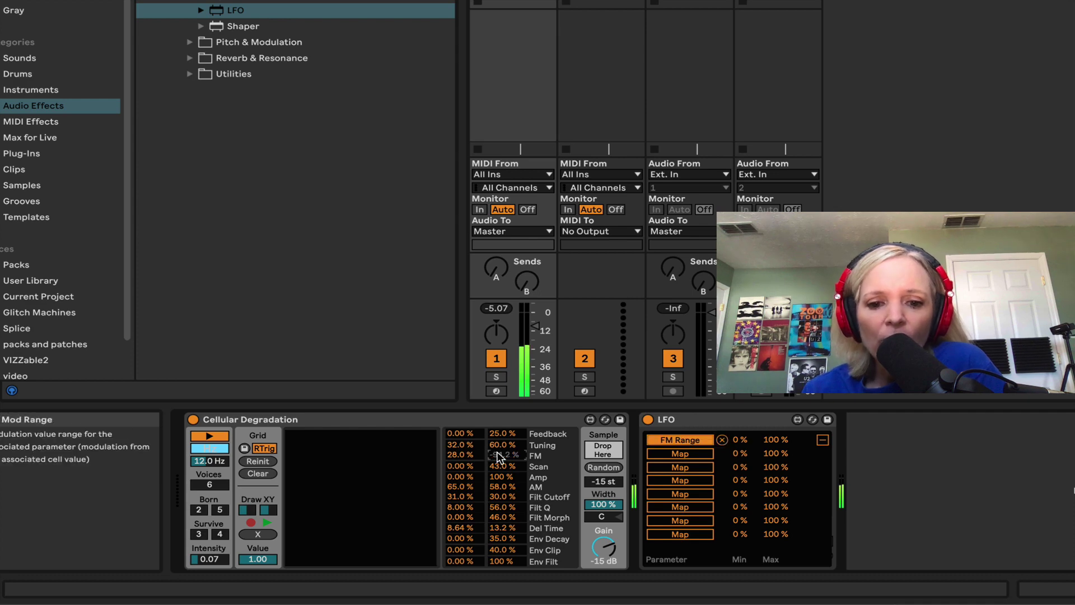
Map the LFO's second slot to the Feedback offset and its third slot to the Filt Q range.
click(693, 453)
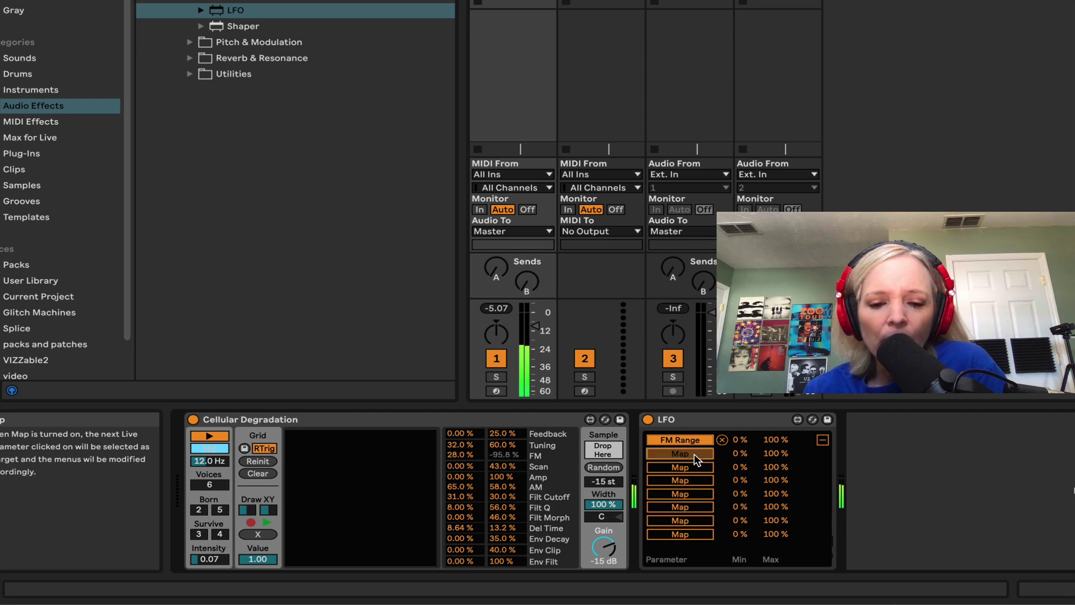
click(462, 433)
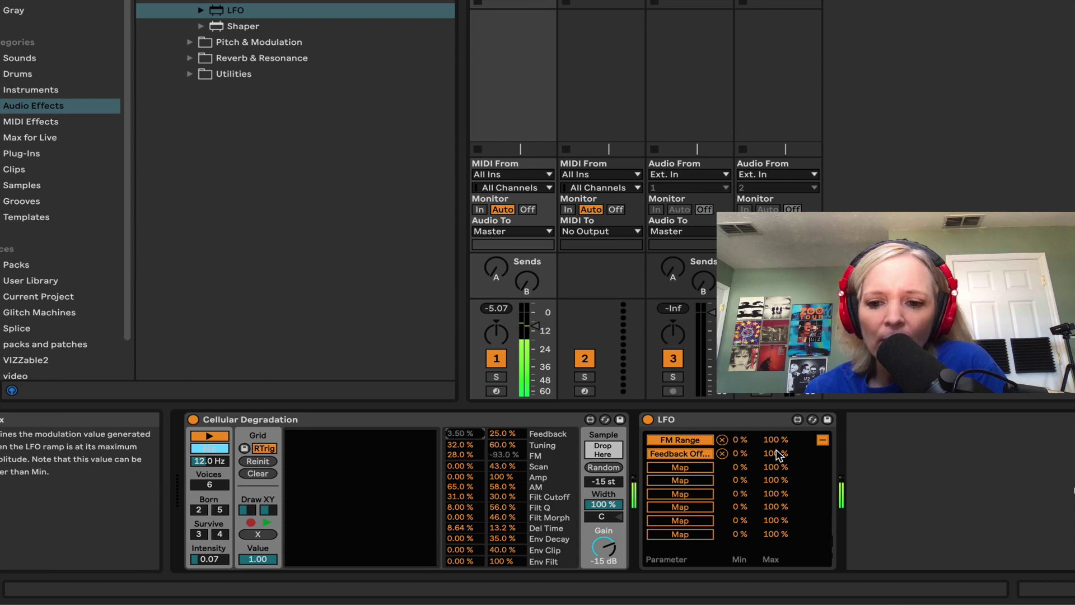
click(777, 455)
click(680, 467)
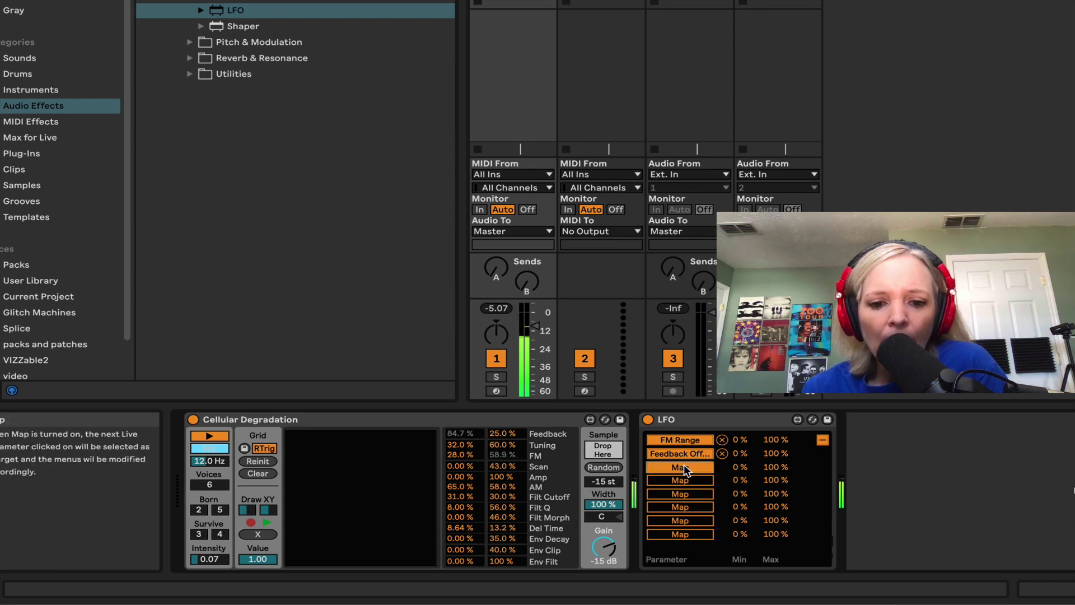
click(503, 508)
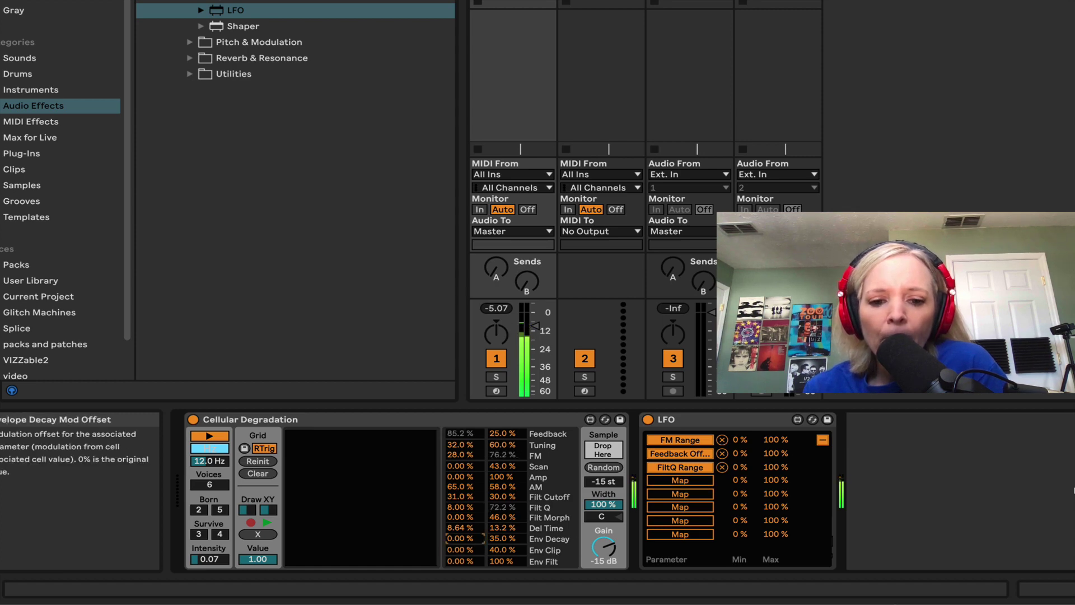
Map the LFO's fourth slot to the Env Decay offset and its fifth slot to the Env Clip offset.
click(680, 479)
click(464, 538)
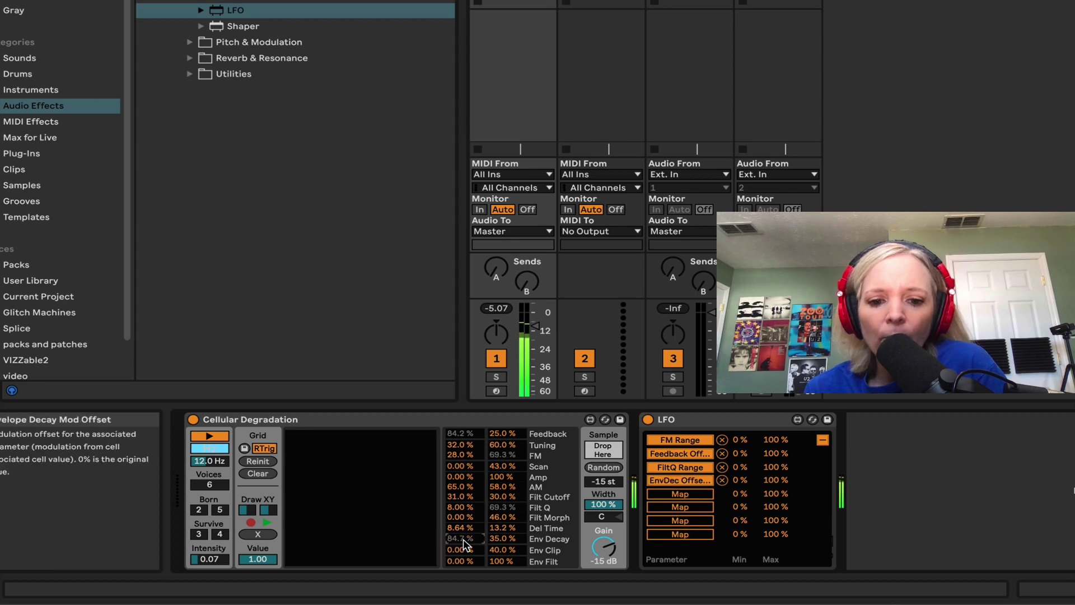
click(709, 493)
click(469, 551)
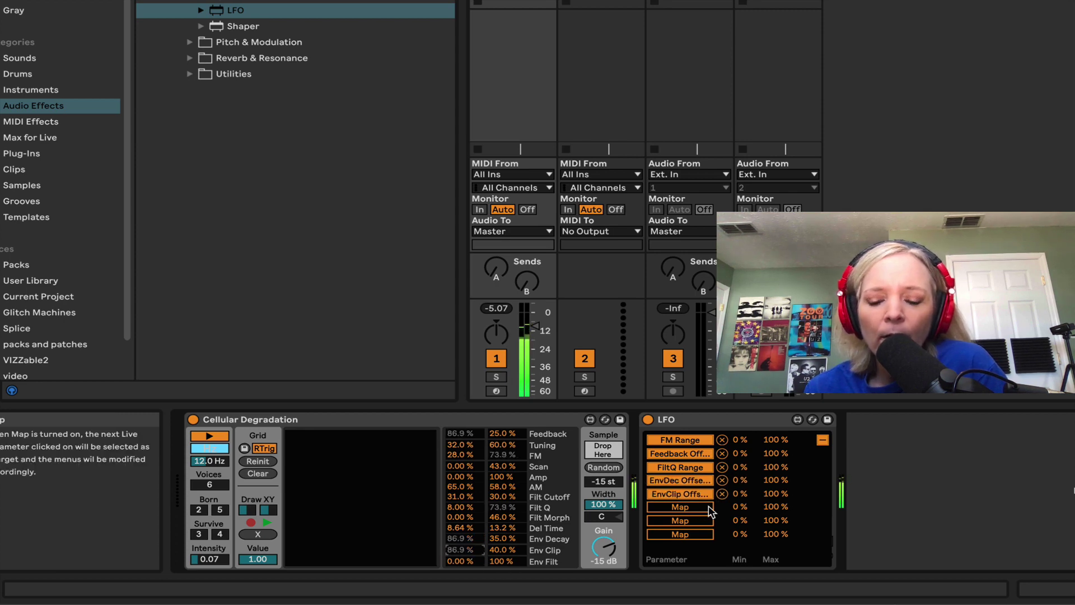
click(822, 440)
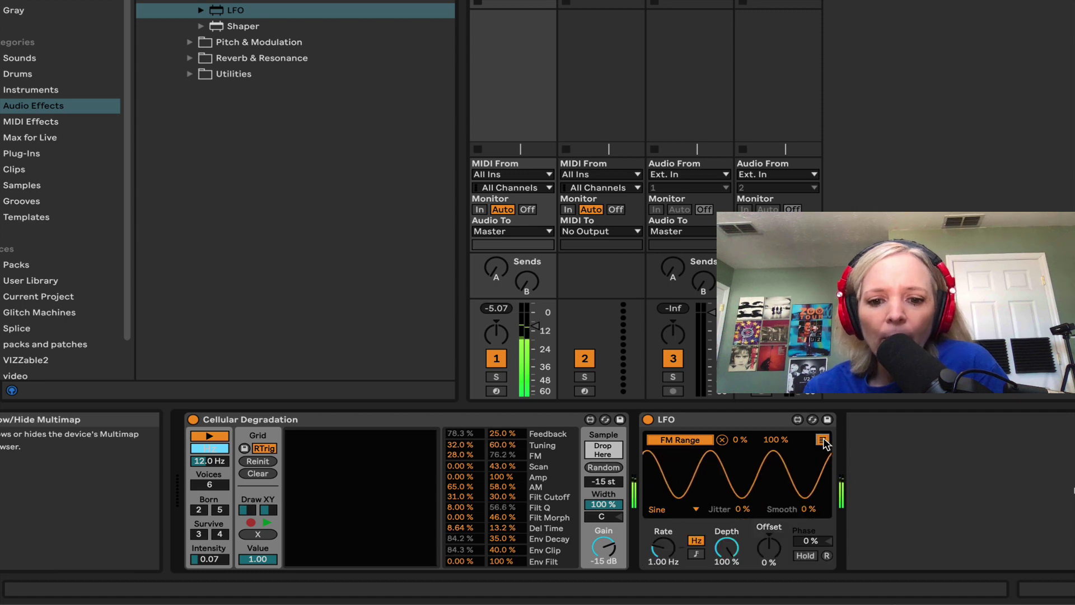
click(821, 440)
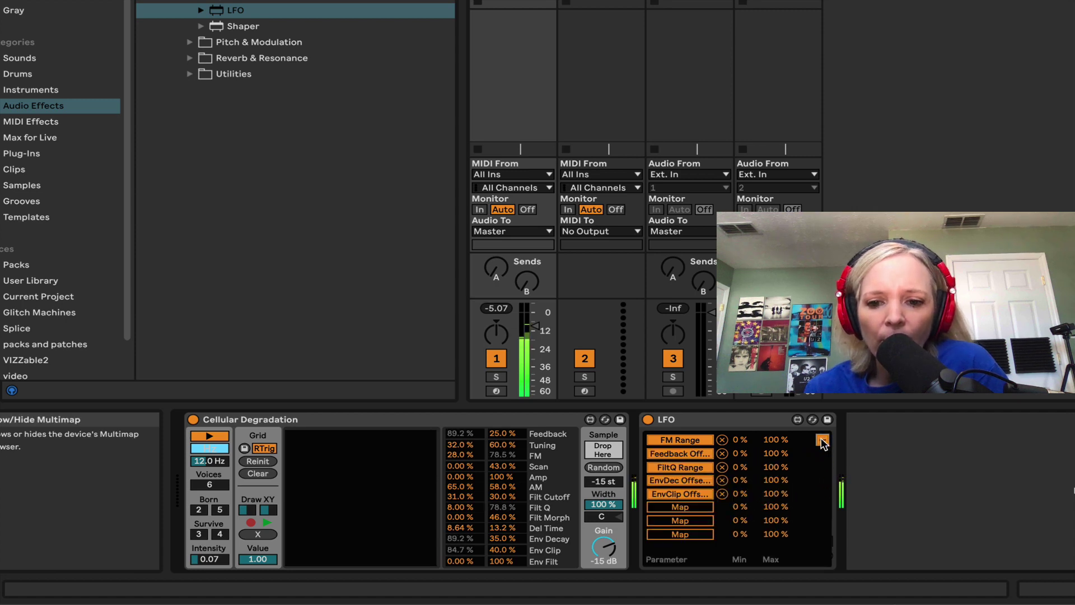
Return to the LFO waveform display, set its rate to about 0.46 Hz, and draw new cells in the Cellular Degradation grid.
click(822, 440)
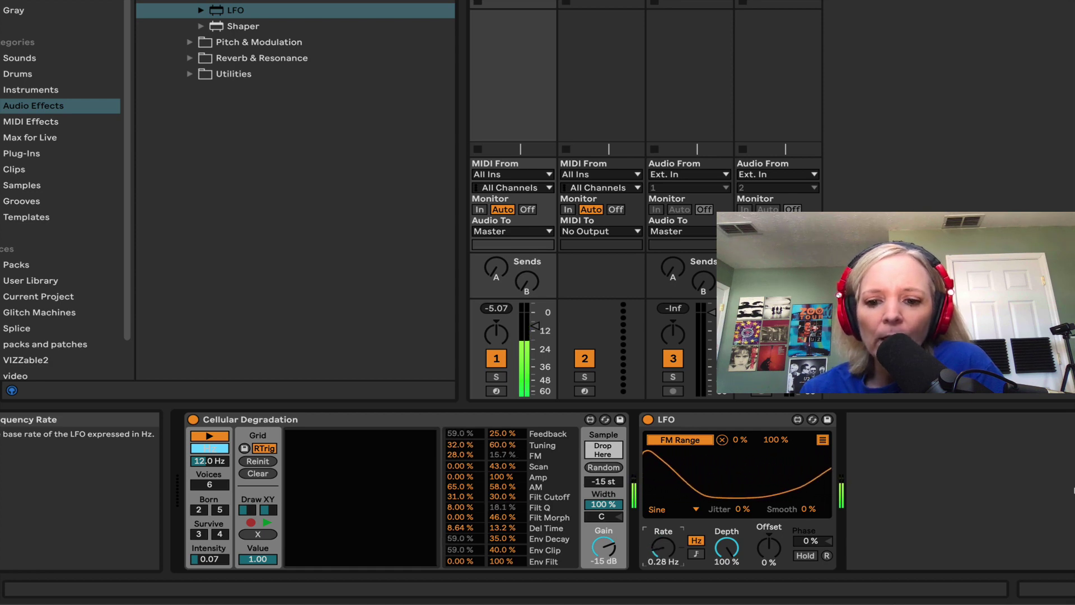
drag(662, 549, 662, 531)
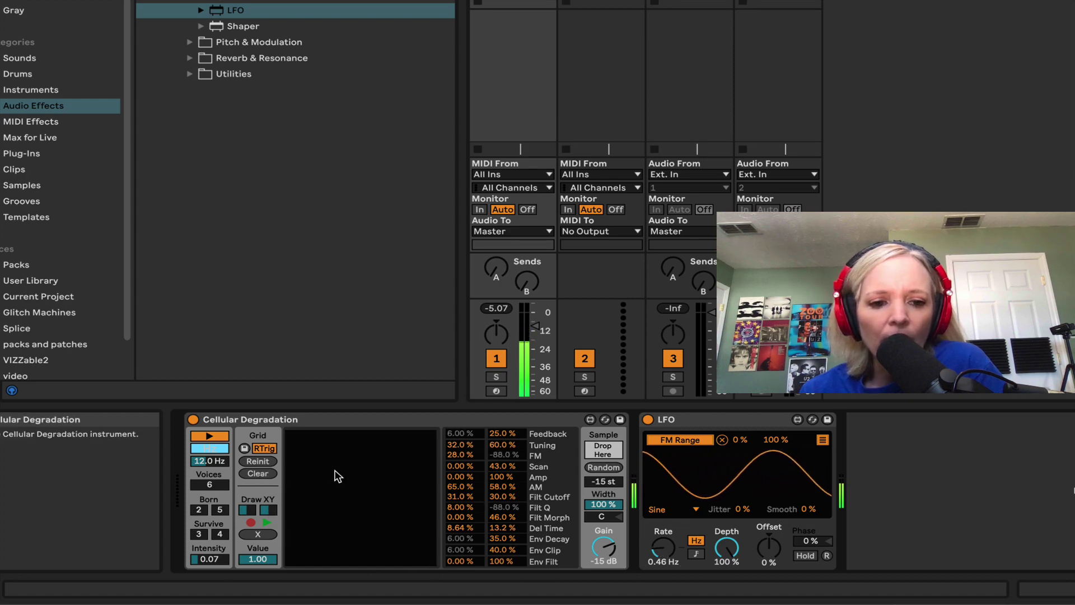
click(347, 483)
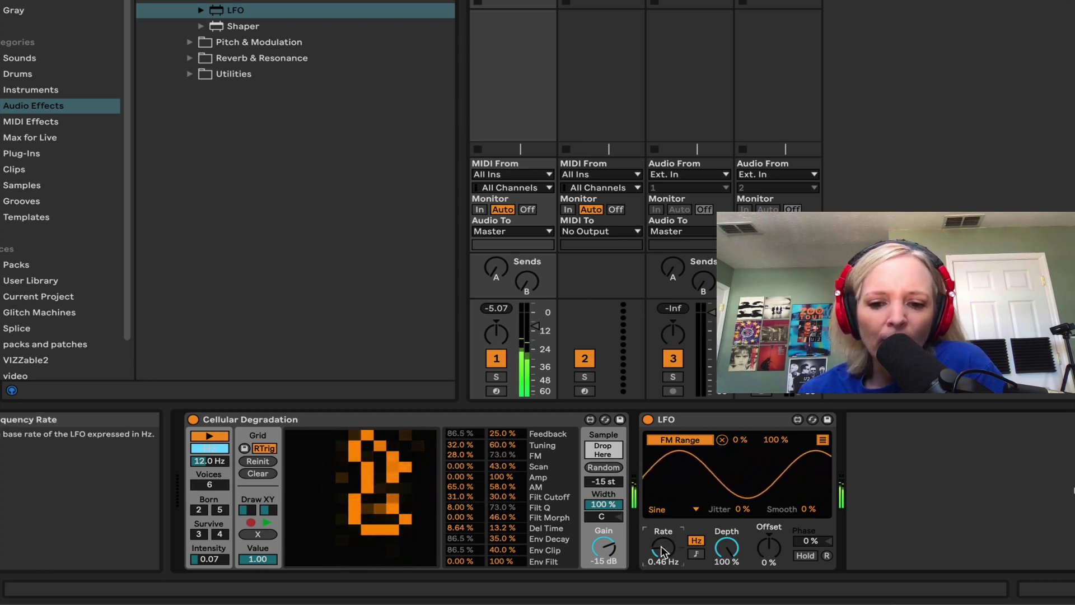
Raise the LFO rate to about 2.35 Hz, and switch it to tempo-synced mode with a rate of 3/4.
drag(662, 552, 662, 525)
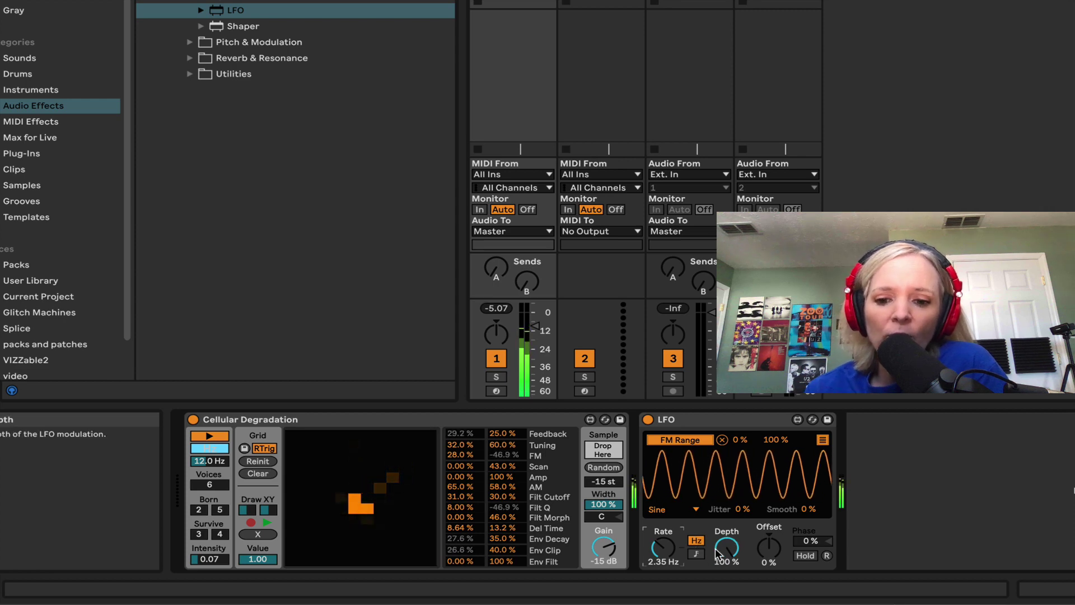
click(696, 554)
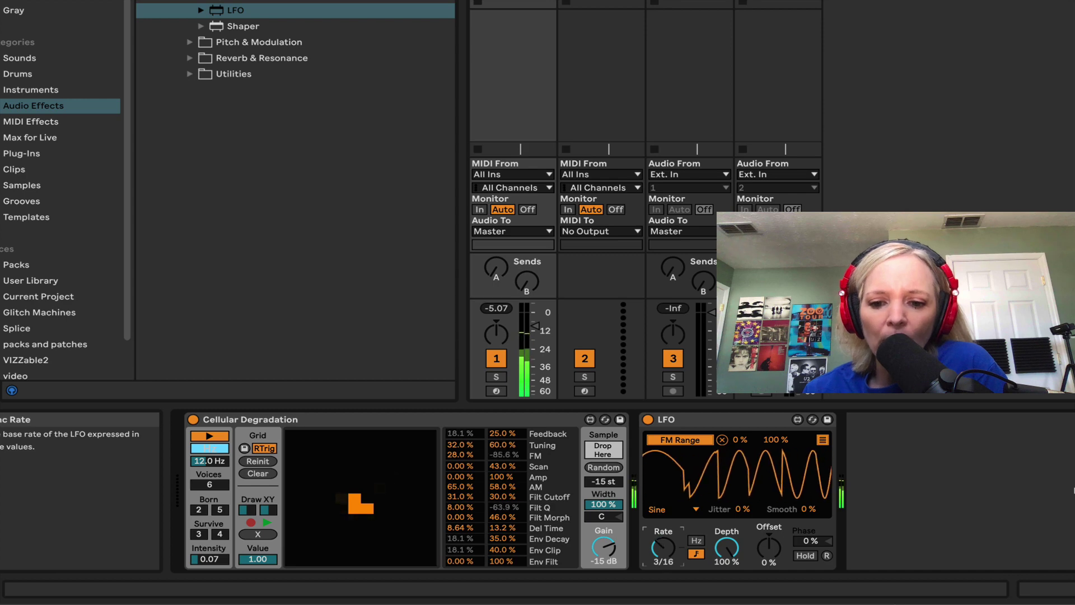
drag(663, 547, 663, 538)
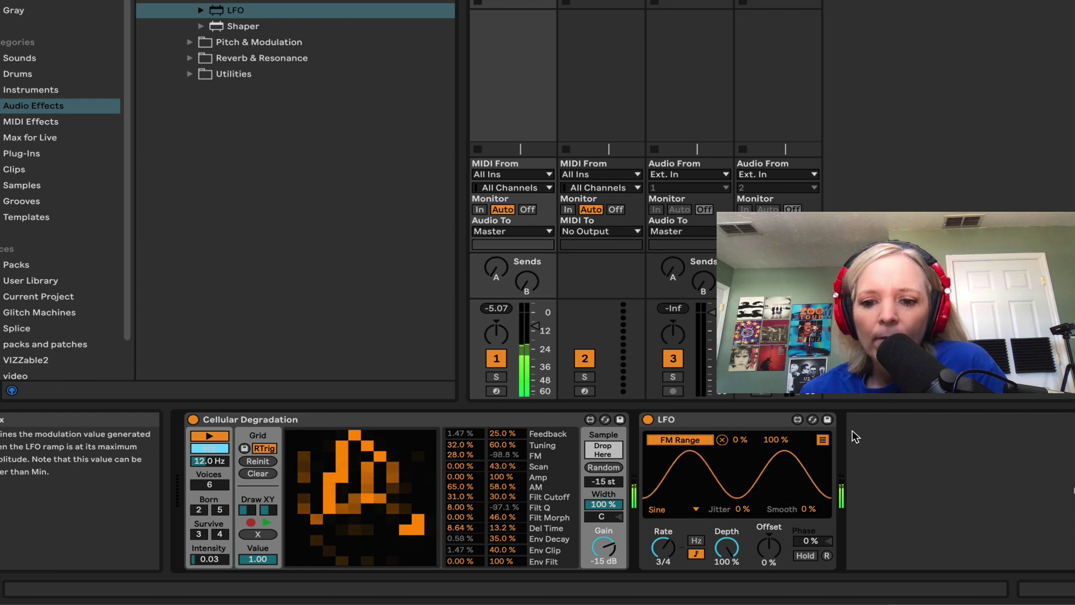
Unmap the Feedback offset from the LFO and set the offset to about 4.72 %.
click(821, 441)
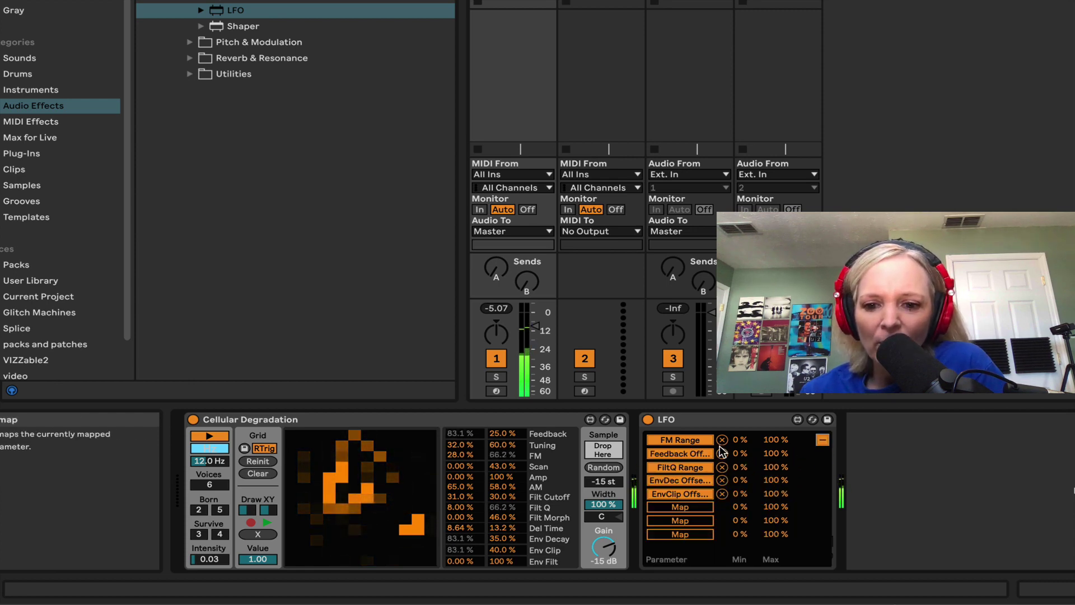
click(722, 453)
drag(466, 434, 466, 440)
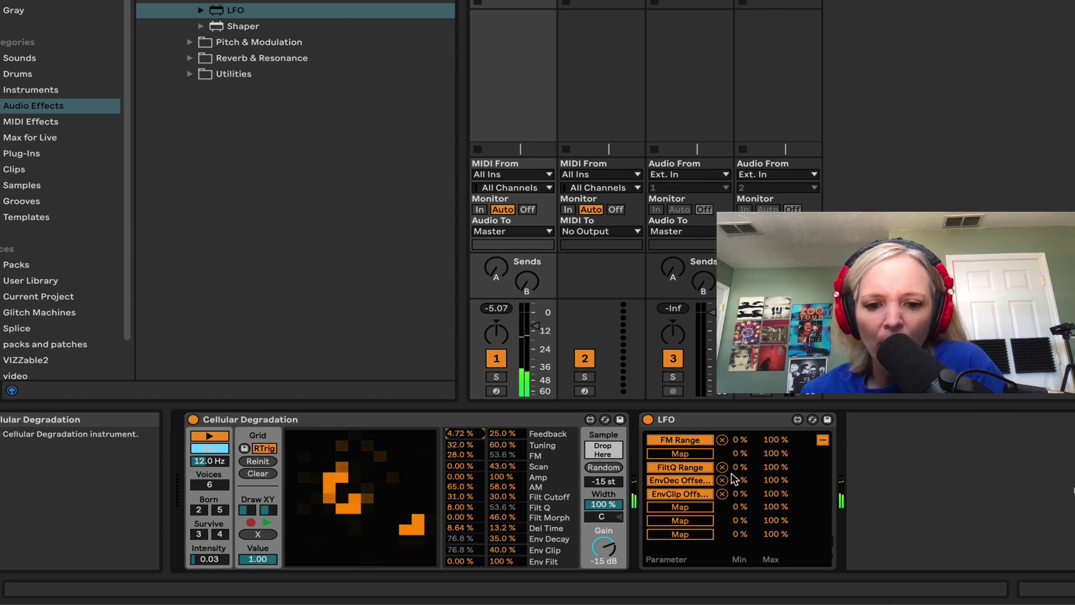
Map the LFO's second slot to the Amp offset, its sixth to the Scan offset, and its seventh to the Del Time offset.
click(702, 454)
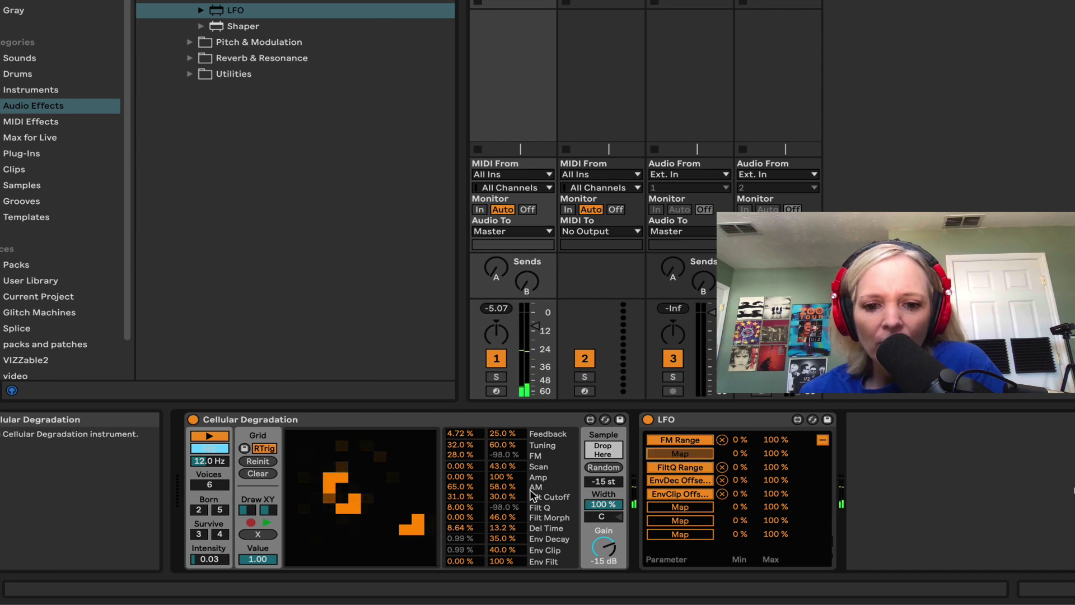
click(471, 479)
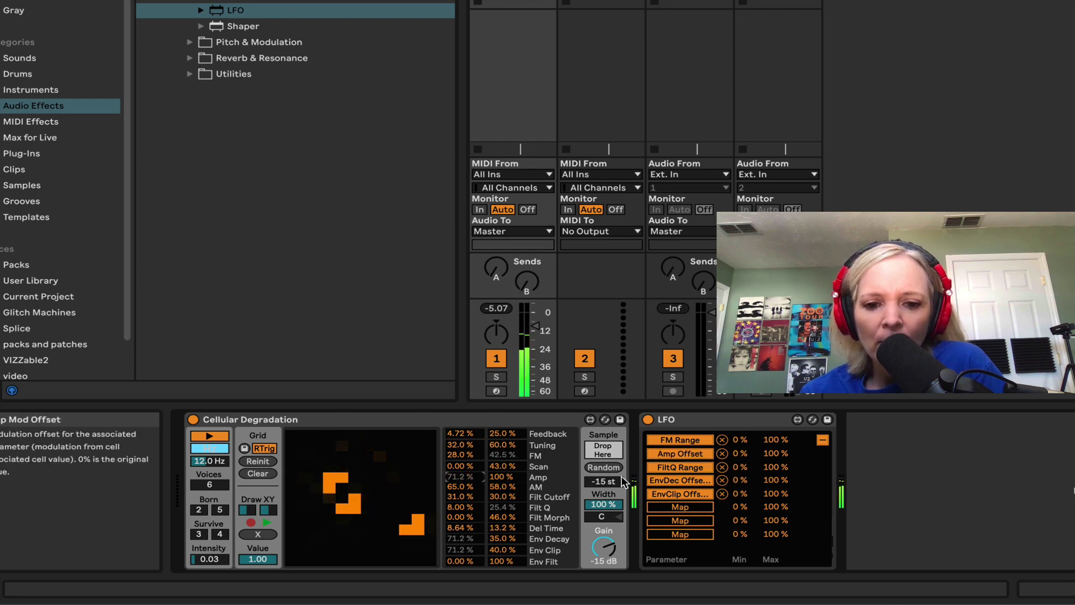
click(460, 466)
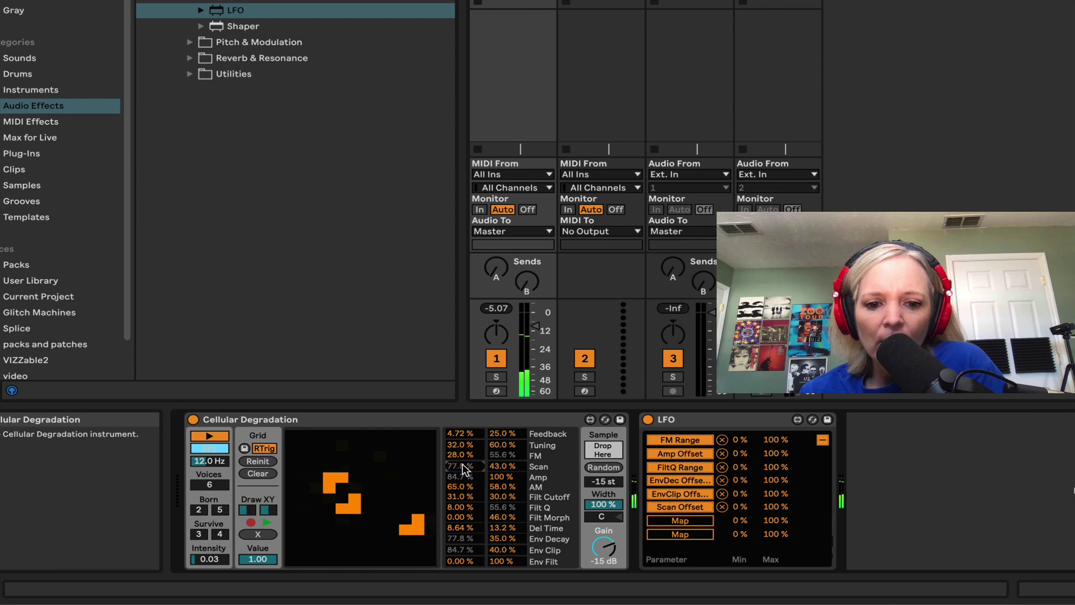
click(699, 524)
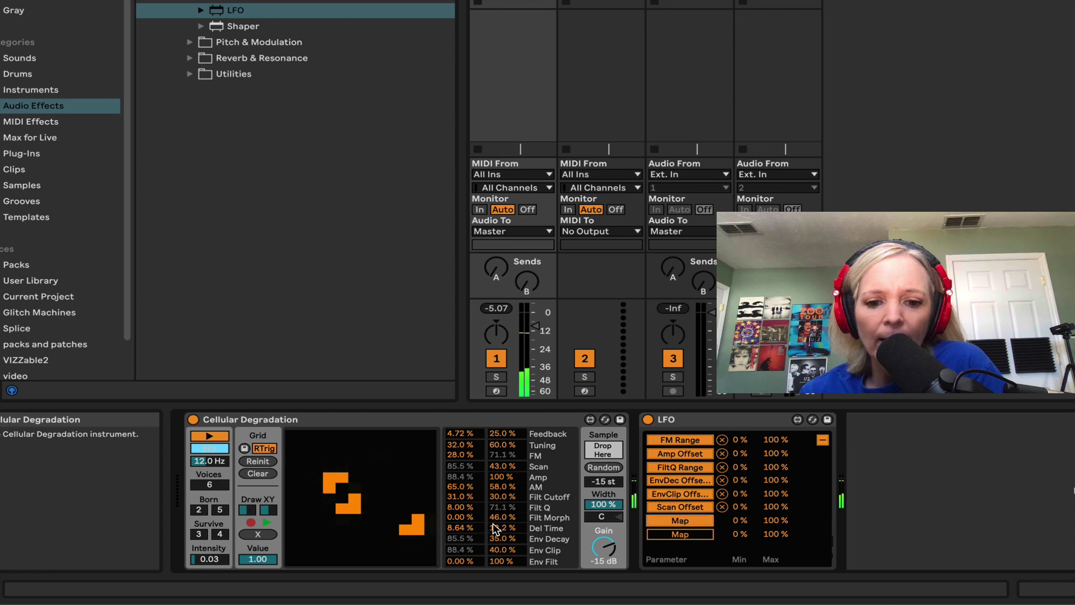
click(468, 529)
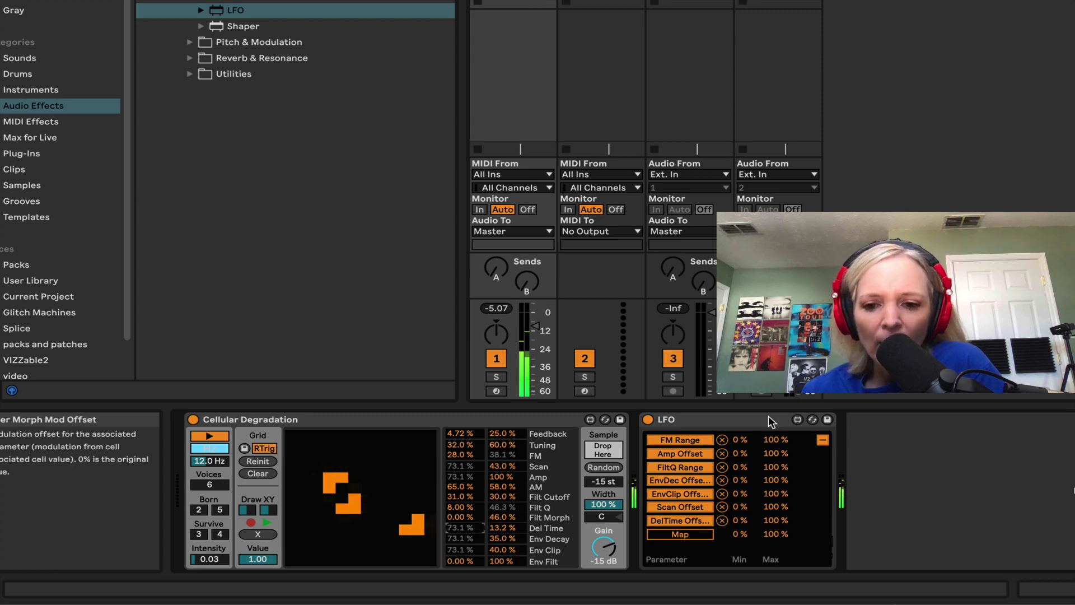
Return to the LFO waveform display and set its synced rate to 1/2.
click(822, 439)
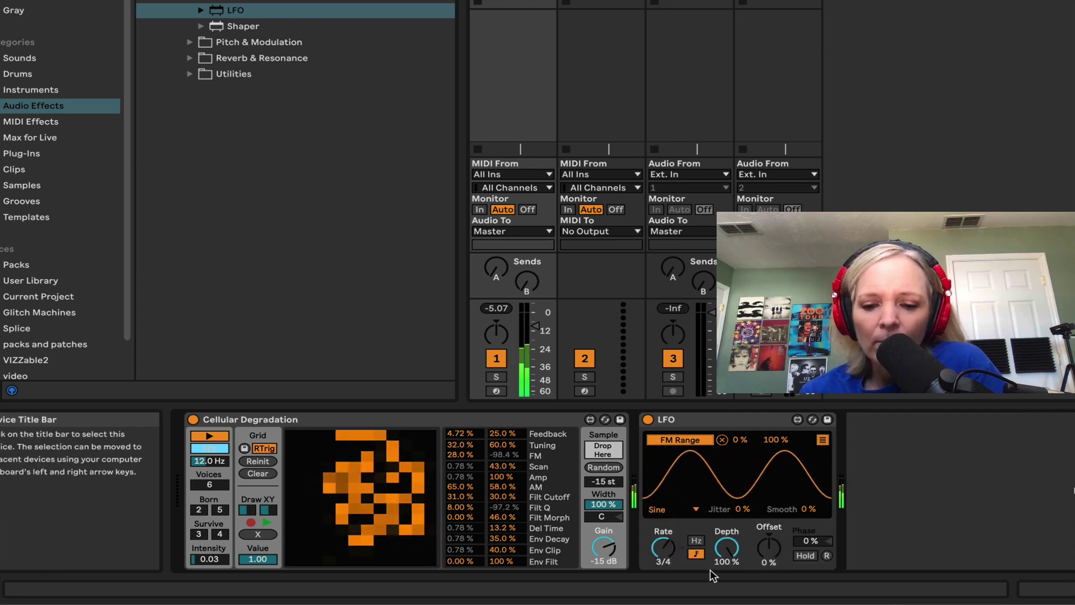
drag(664, 554, 665, 548)
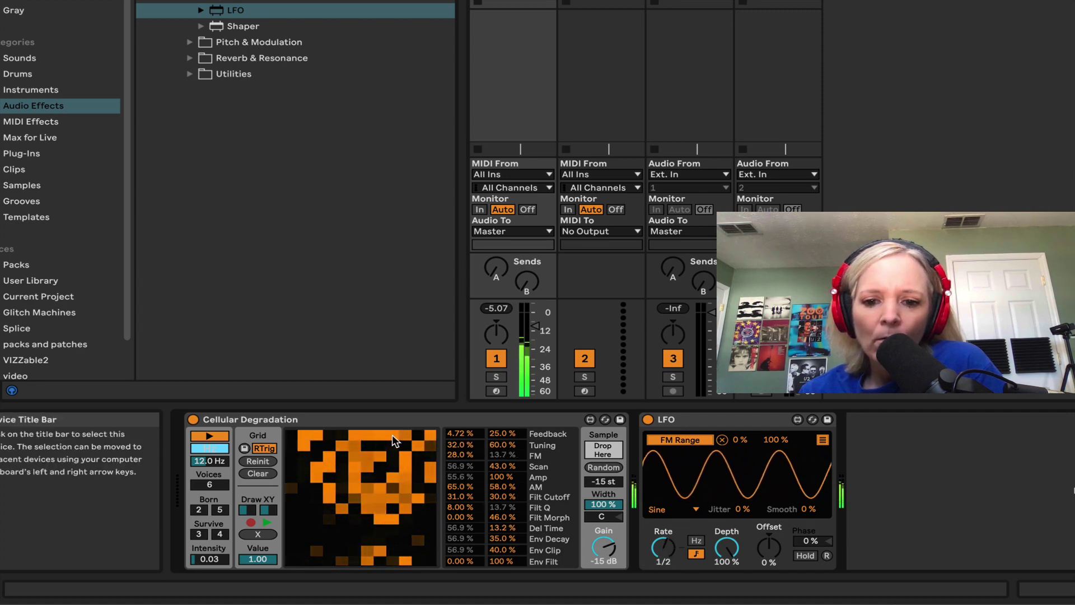
Remove all of the LFO's parameter mappings and return to its waveform display.
click(821, 440)
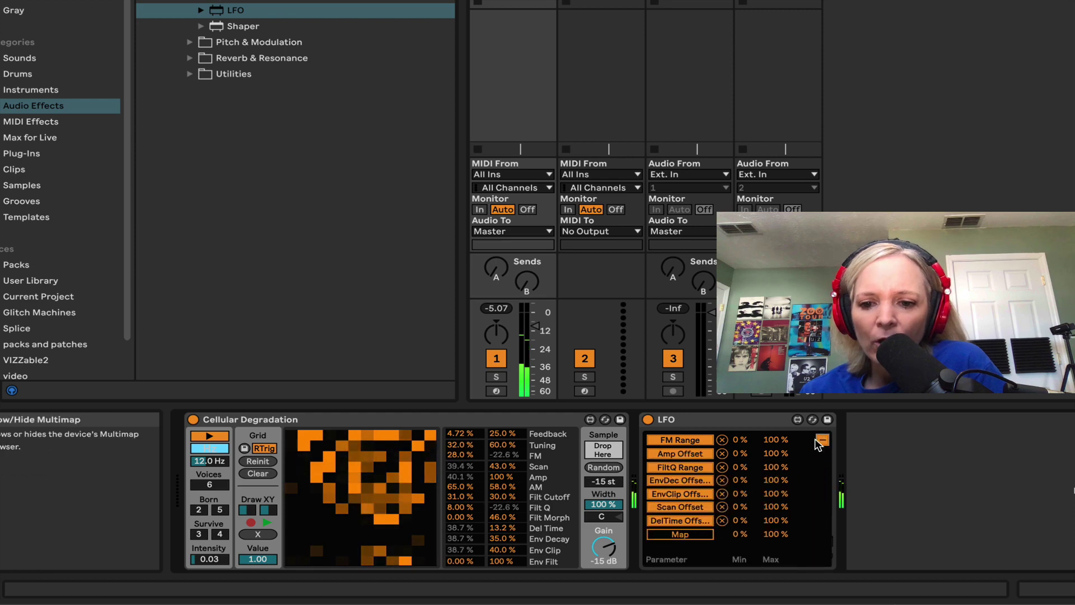
click(722, 440)
click(722, 467)
click(722, 453)
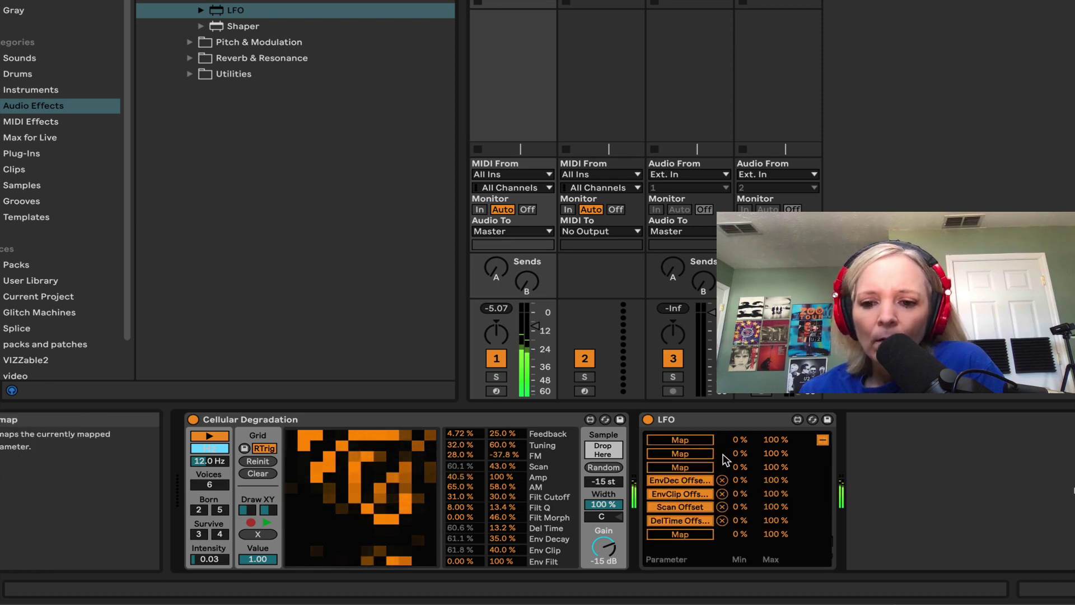
click(722, 480)
click(723, 506)
click(722, 520)
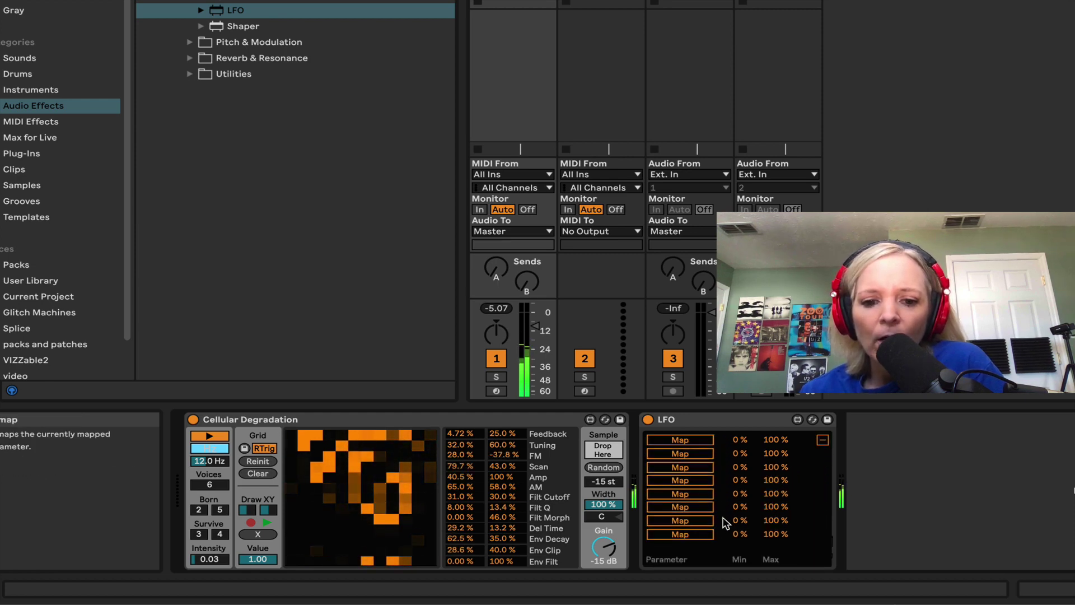
click(688, 440)
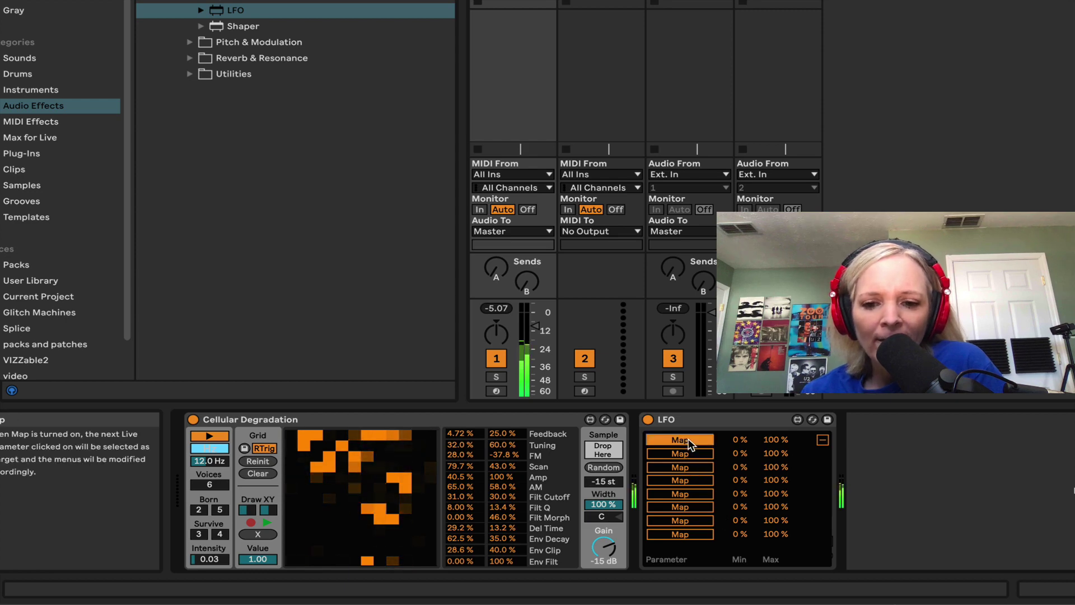
click(829, 436)
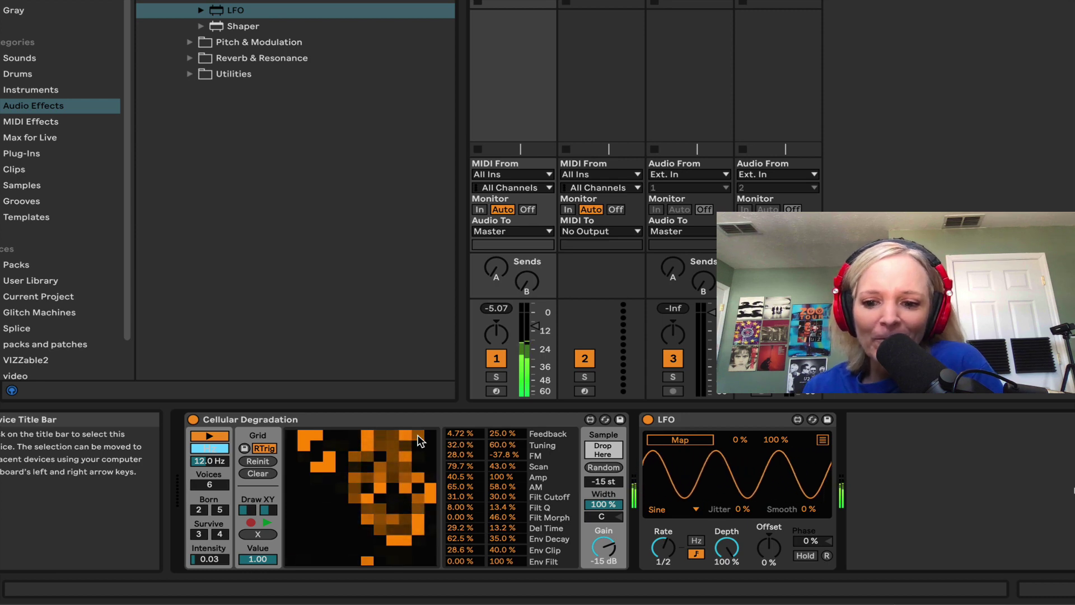
Replace the grid's contents with newly drawn cells and raise track 1's volume slightly.
click(266, 475)
click(340, 471)
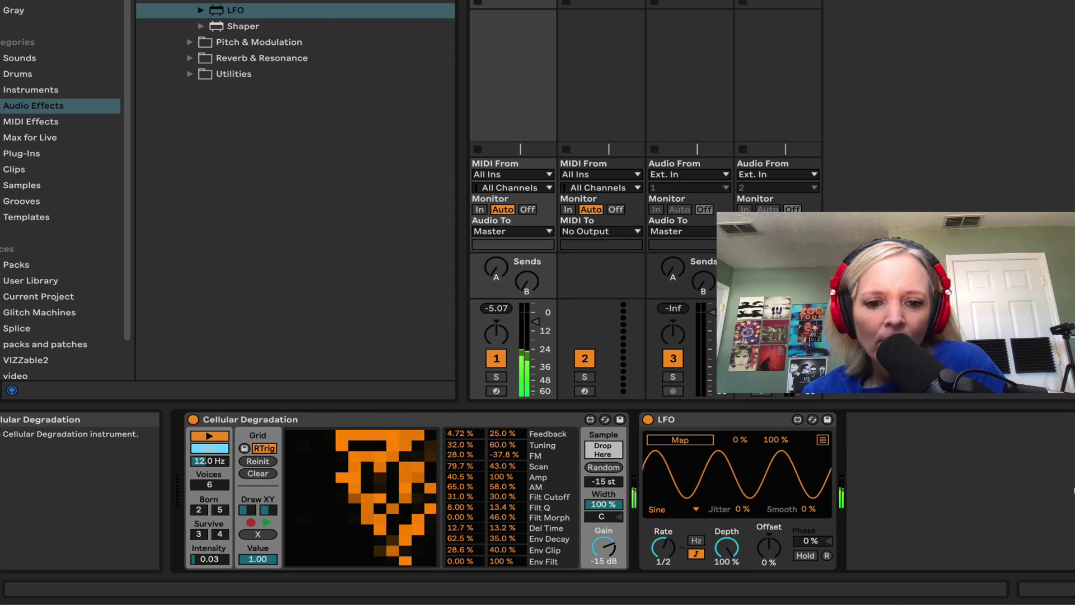
click(547, 321)
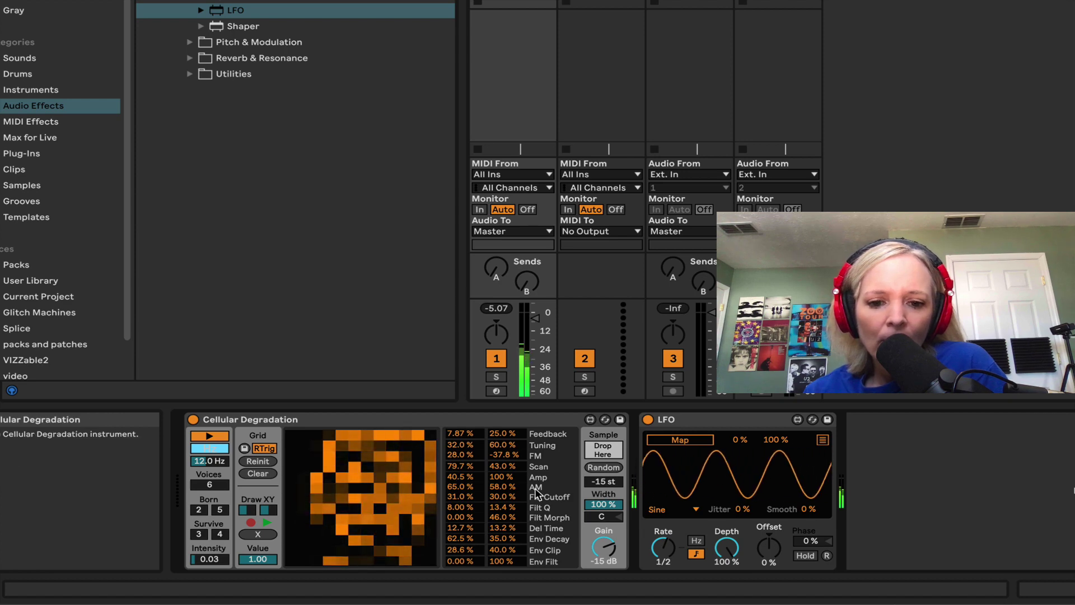
Set the Del Time range to 16.4 % and its offset to 18.2 %, and the Feedback offset to 14.2 %.
drag(503, 528, 465, 522)
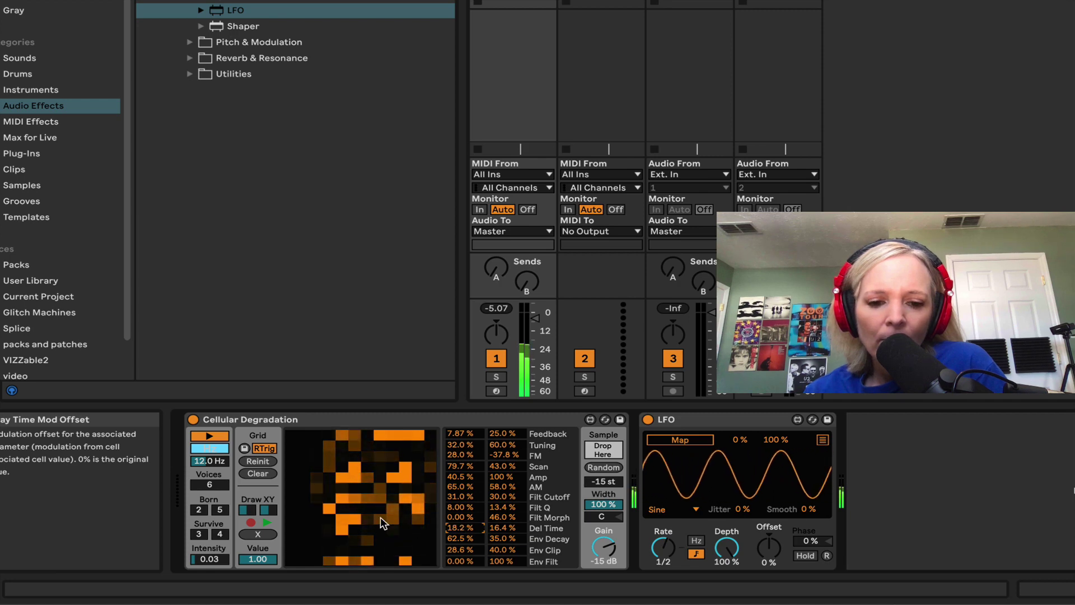
drag(455, 434, 454, 435)
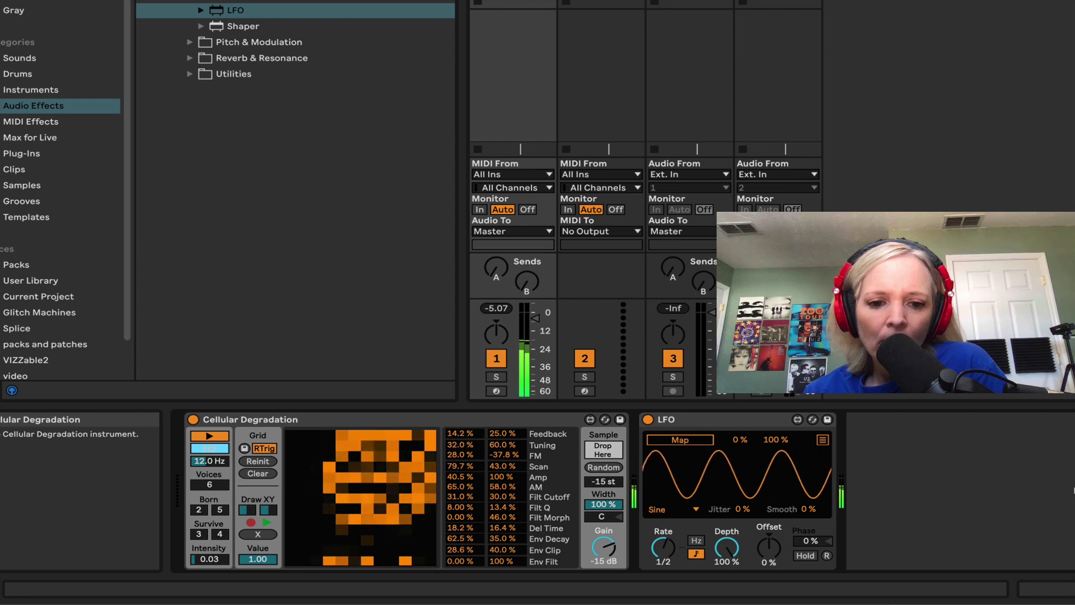
Clear all cells from the Cellular Degradation grid and select the LFO device.
click(258, 473)
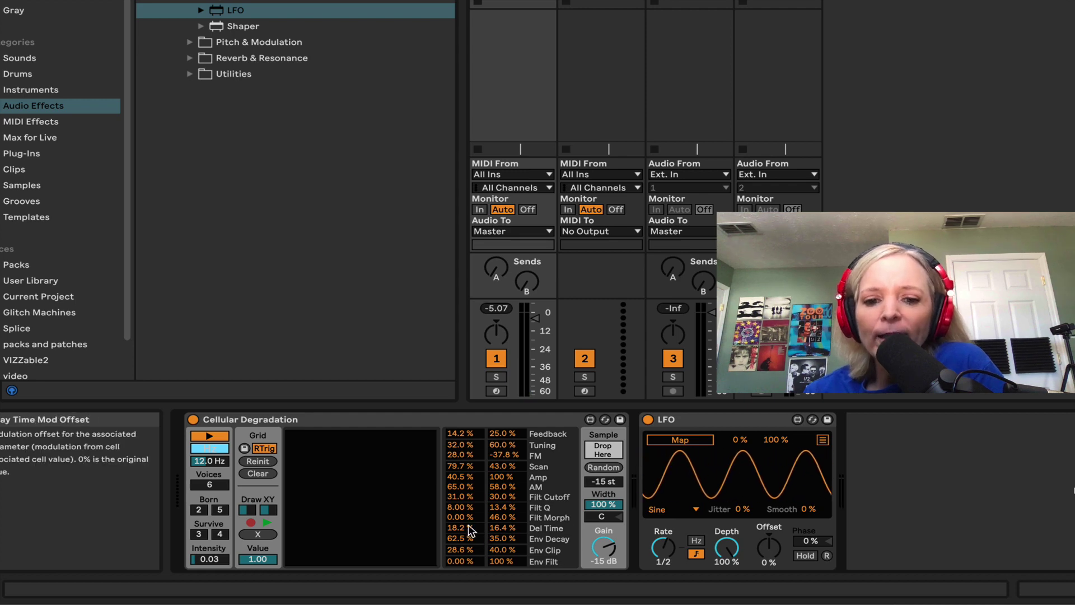
click(571, 415)
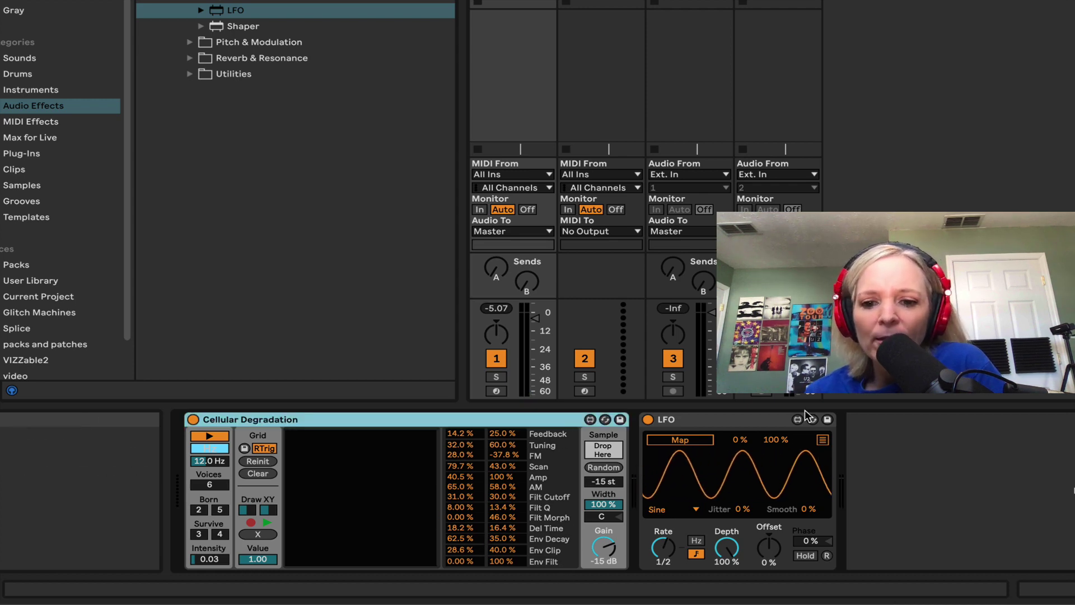
click(772, 418)
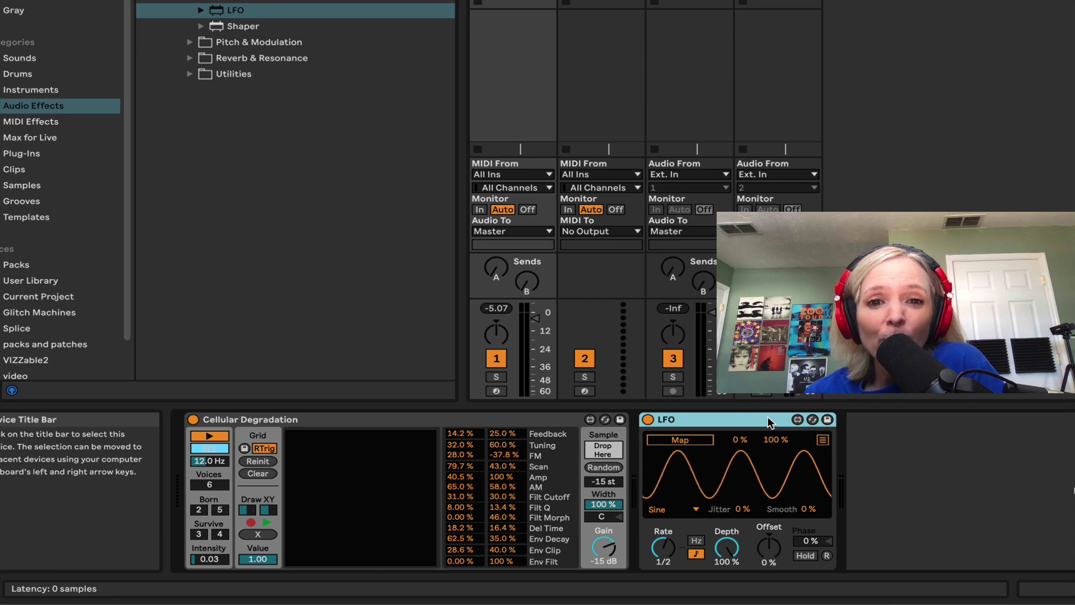